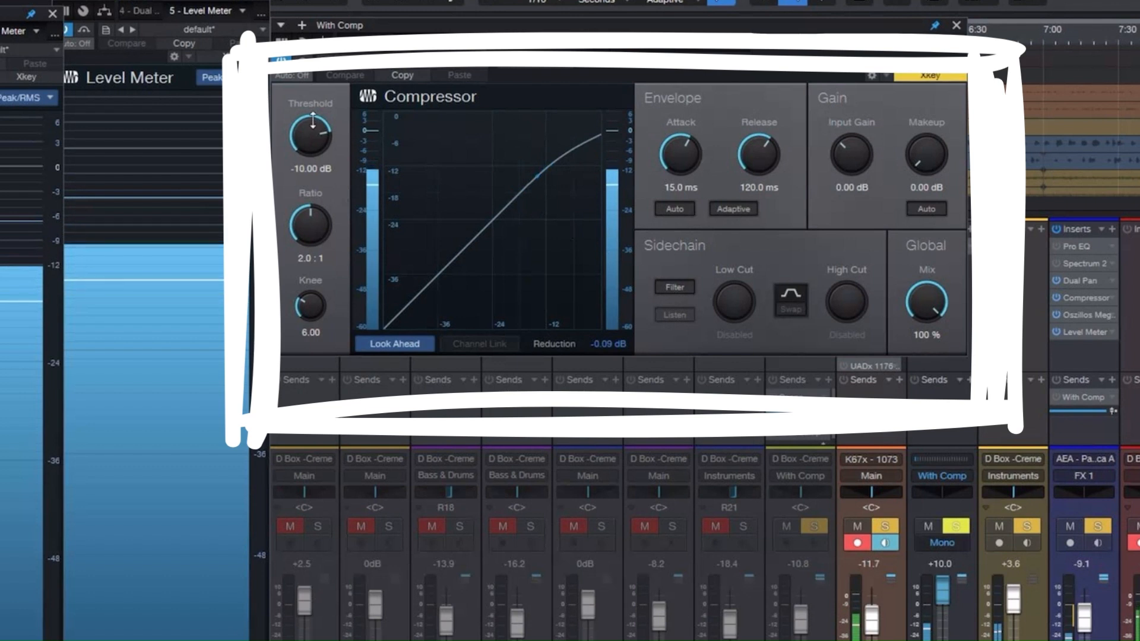
# Demonstrate the compressor threshold at -28.00 dB and -44.80 dB, and settle it at -18.88 dB.
pyautogui.moveTo(312, 121); pyautogui.dragTo(316, 297)
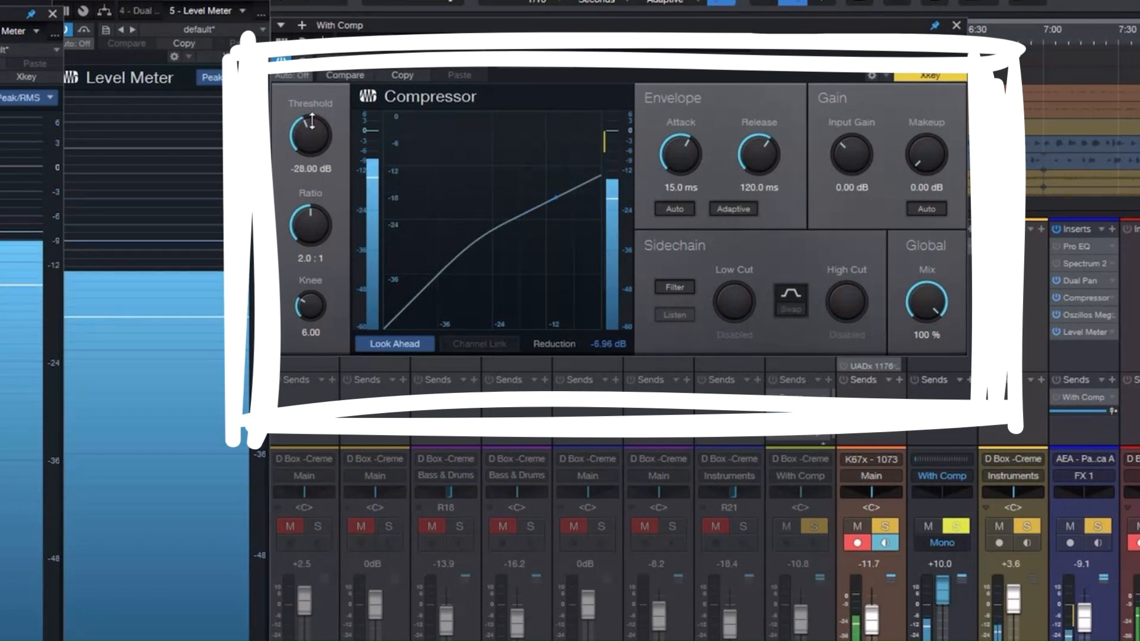
pyautogui.moveTo(313, 120); pyautogui.dragTo(313, 178)
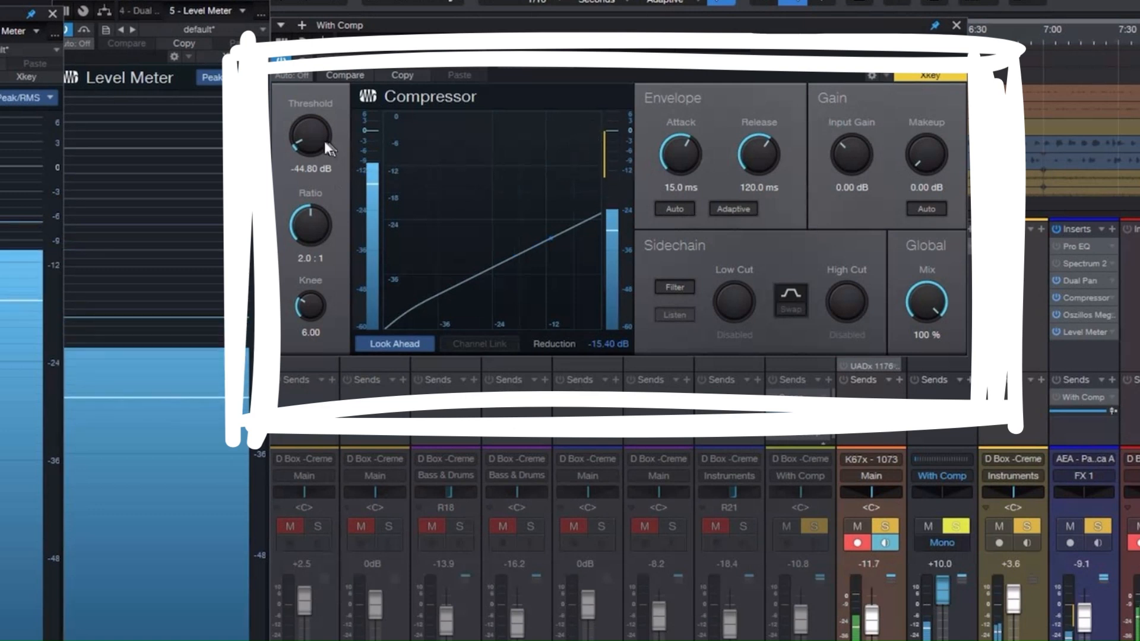
pyautogui.moveTo(324, 142); pyautogui.dragTo(336, 104)
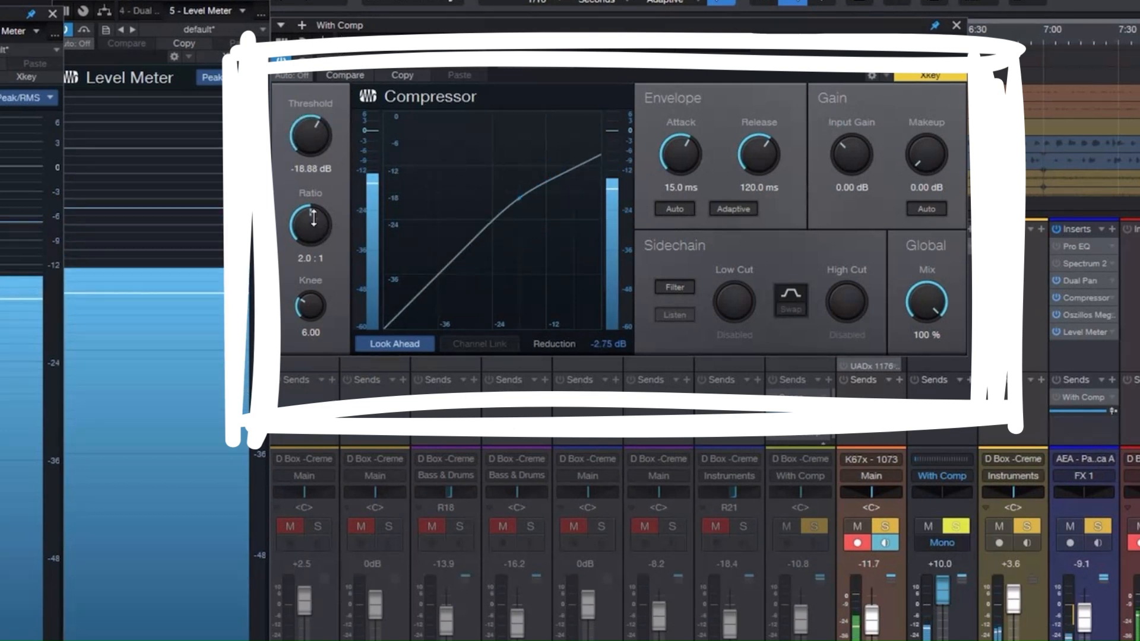
# Demonstrate the compression ratio at 20.0:1 and 1.2:1, and settle it at 1.7:1.
pyautogui.moveTo(314, 218); pyautogui.dragTo(327, 142)
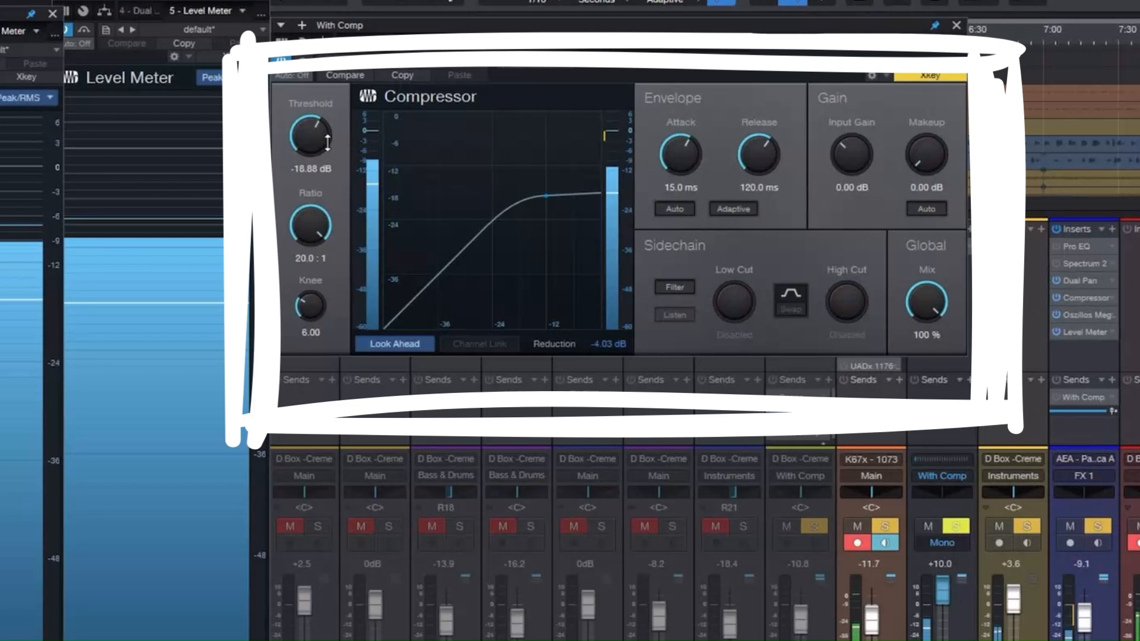
pyautogui.moveTo(327, 143); pyautogui.dragTo(316, 283)
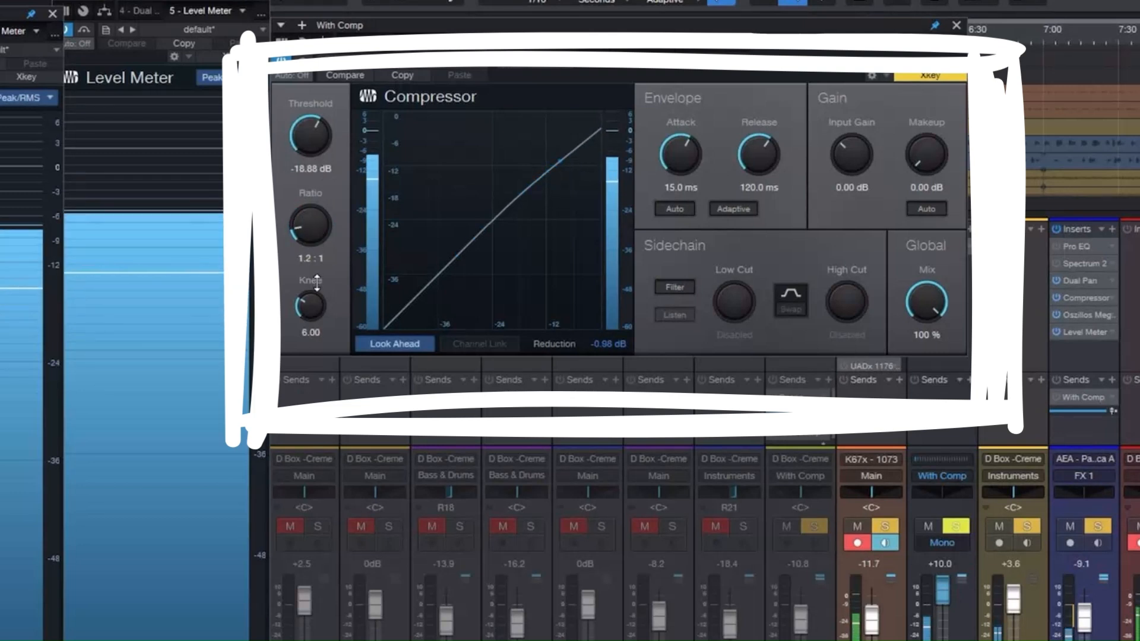
pyautogui.moveTo(317, 283); pyautogui.dragTo(317, 250)
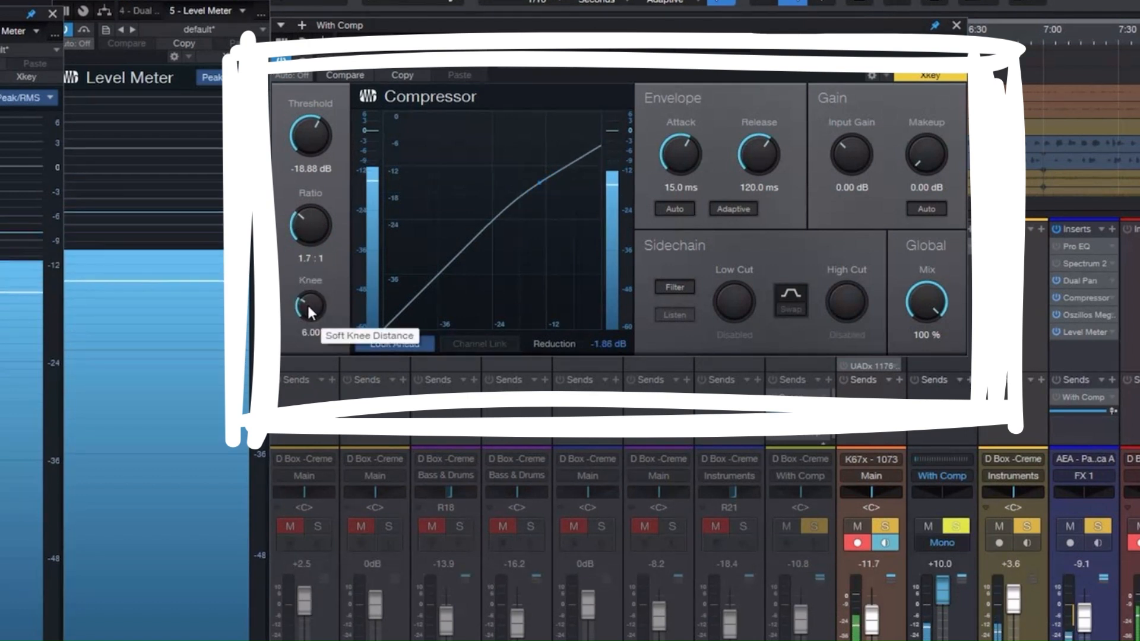
# Demonstrate a hard knee of 0.10, set the ratio to 6.0:1, and soften the knee to 17.21.
pyautogui.moveTo(307, 302); pyautogui.dragTo(305, 376)
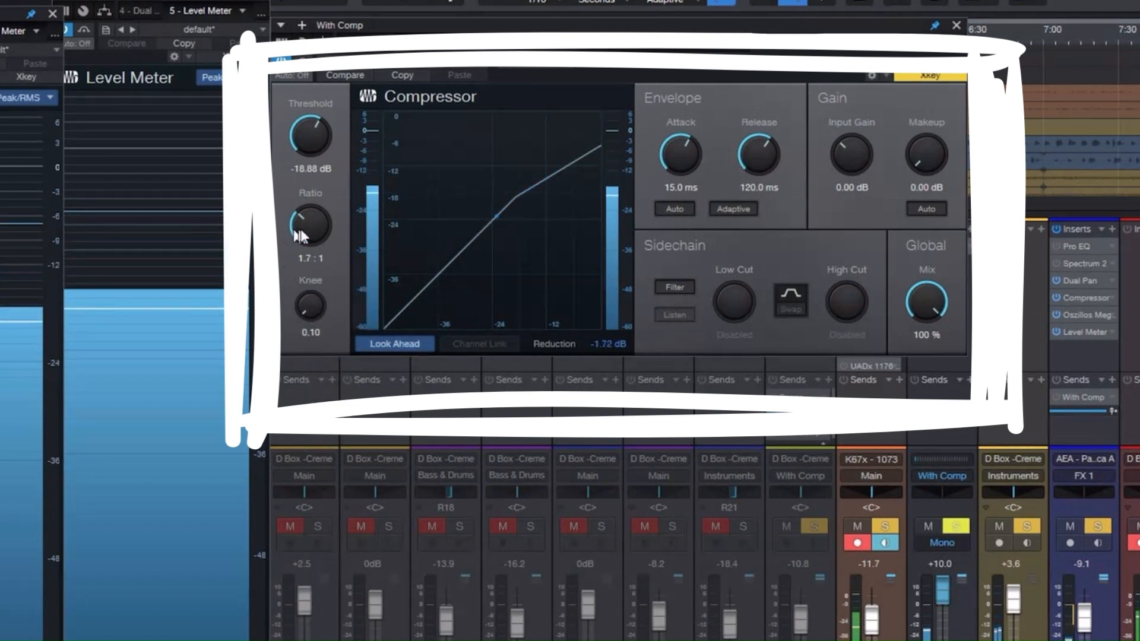
pyautogui.moveTo(299, 236); pyautogui.dragTo(303, 207)
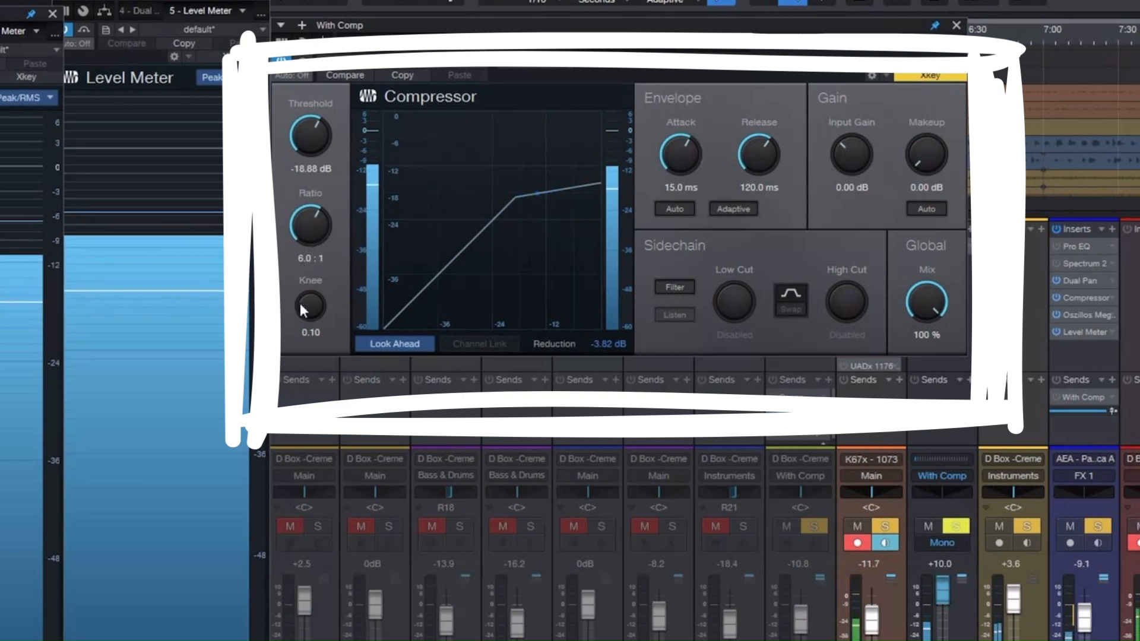
pyautogui.moveTo(303, 308)
pyautogui.mouseDown()
pyautogui.moveTo(304, 233)
pyautogui.moveTo(307, 349)
pyautogui.moveTo(334, 124)
pyautogui.moveTo(309, 325)
pyautogui.mouseUp()
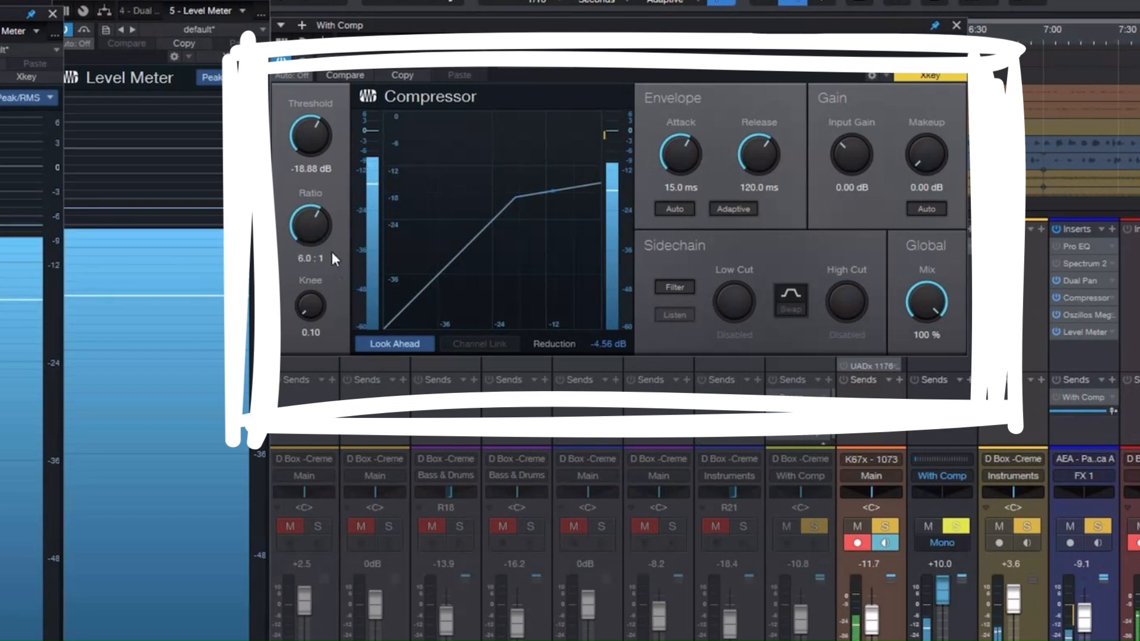
pyautogui.moveTo(308, 306); pyautogui.dragTo(312, 202)
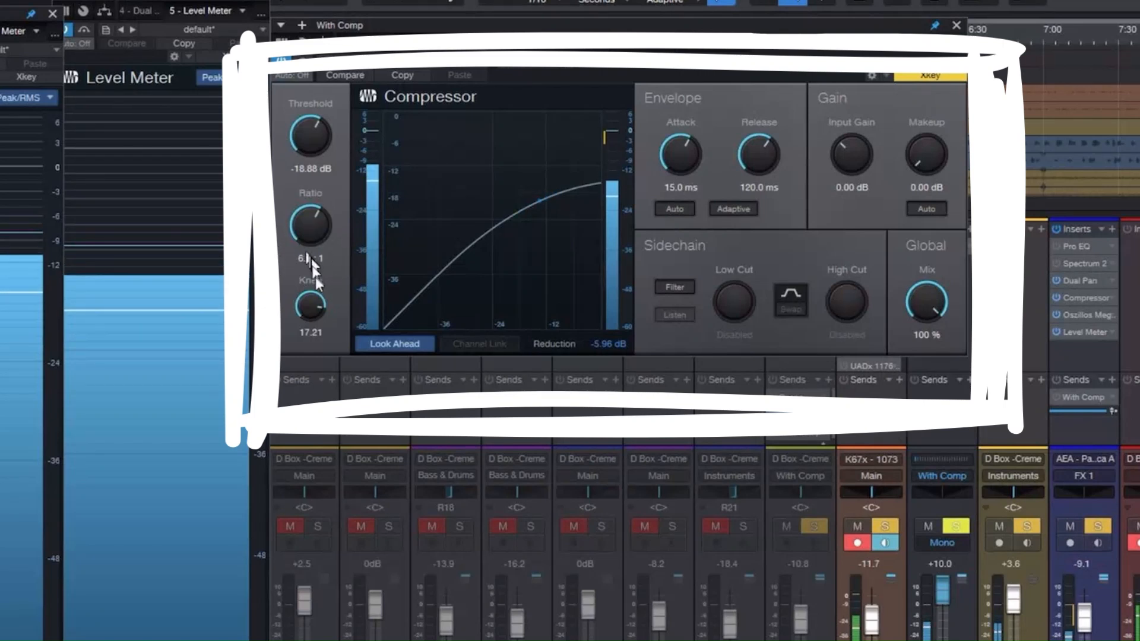
pyautogui.moveTo(317, 304)
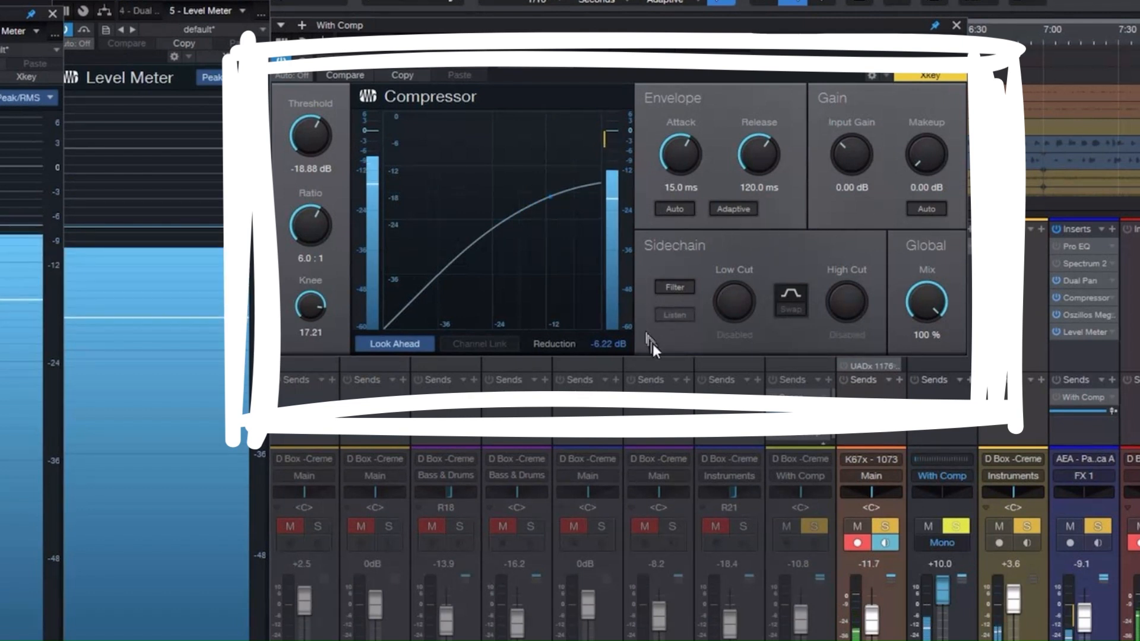
# Enable the compressor's internal sidechain filter and set its low cut to 144 Hz.
pyautogui.click(676, 287)
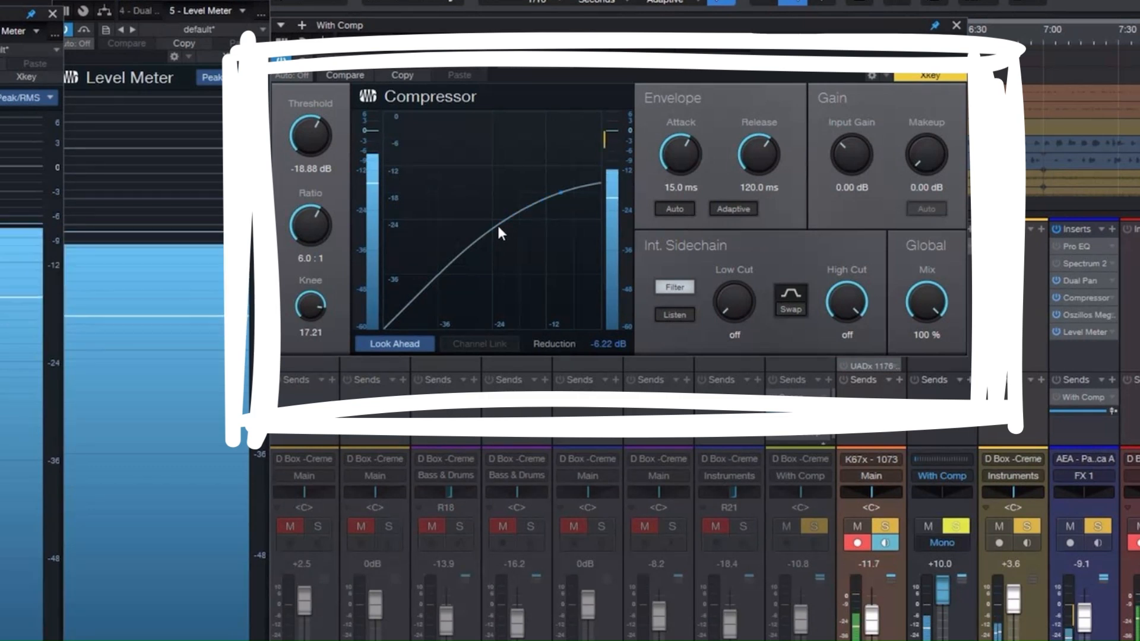
pyautogui.click(678, 291)
pyautogui.moveTo(739, 295); pyautogui.dragTo(735, 247)
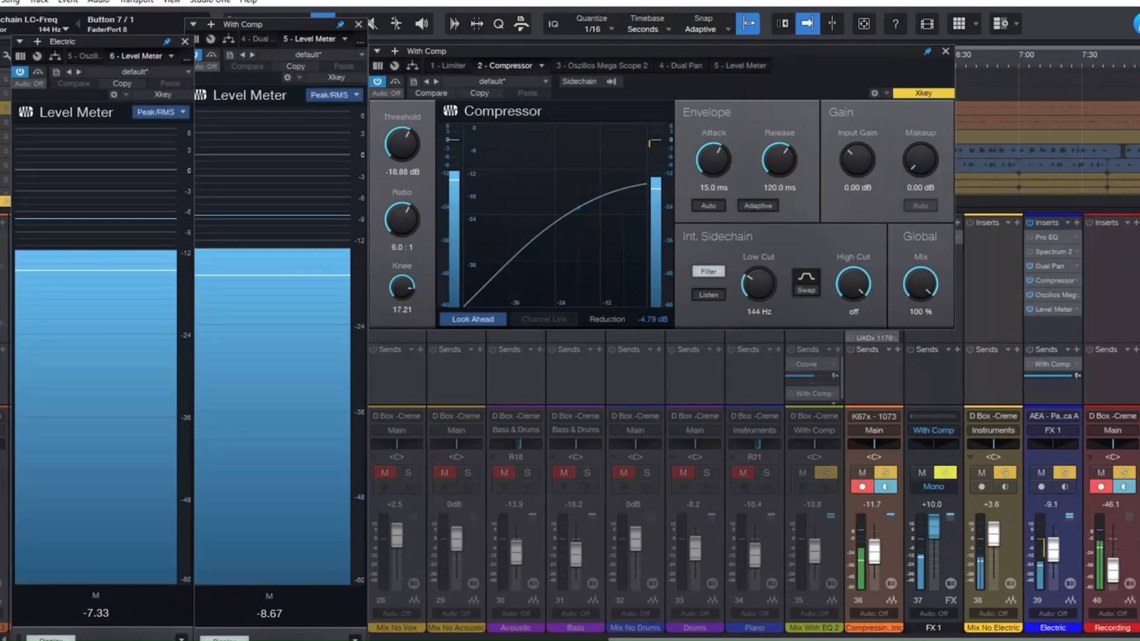
# Raise the Recording channel fader to -20.2 dB and audition the mix with Electric and Mix No Electric muted in turn, restoring each to solo.
pyautogui.moveTo(1116, 575); pyautogui.dragTo(1115, 561)
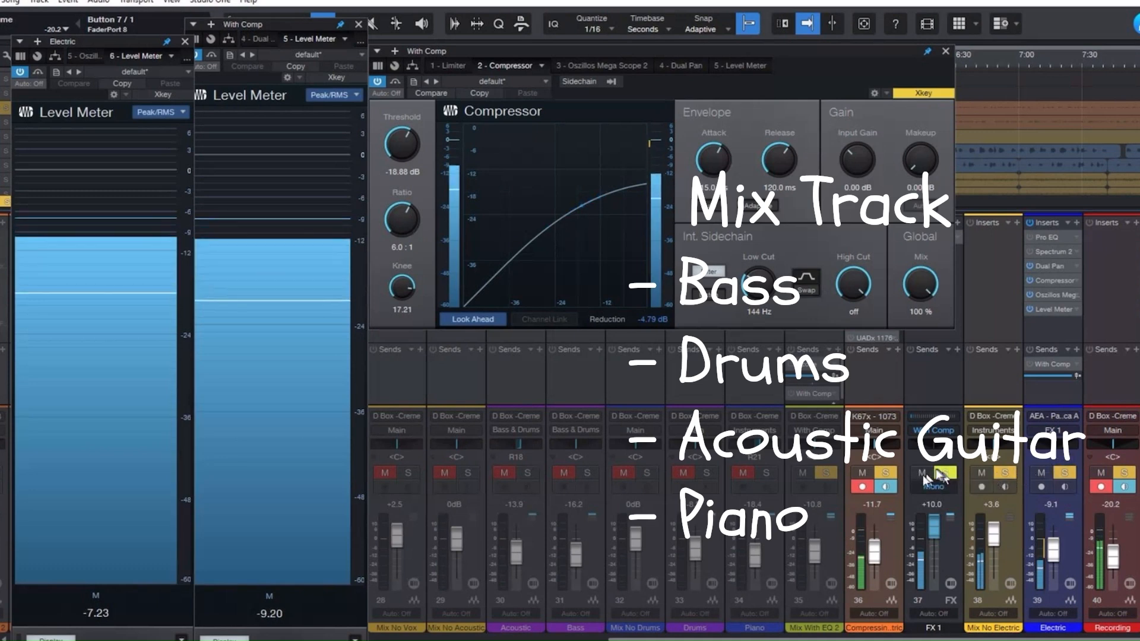
pyautogui.click(1045, 473)
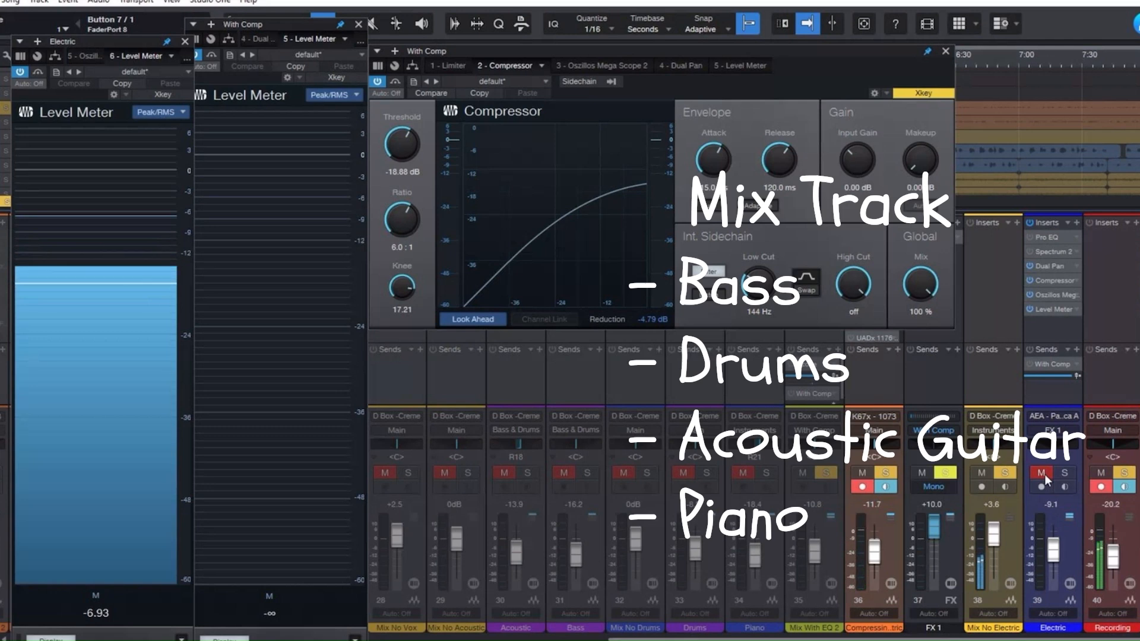
pyautogui.click(1042, 473)
pyautogui.click(1063, 473)
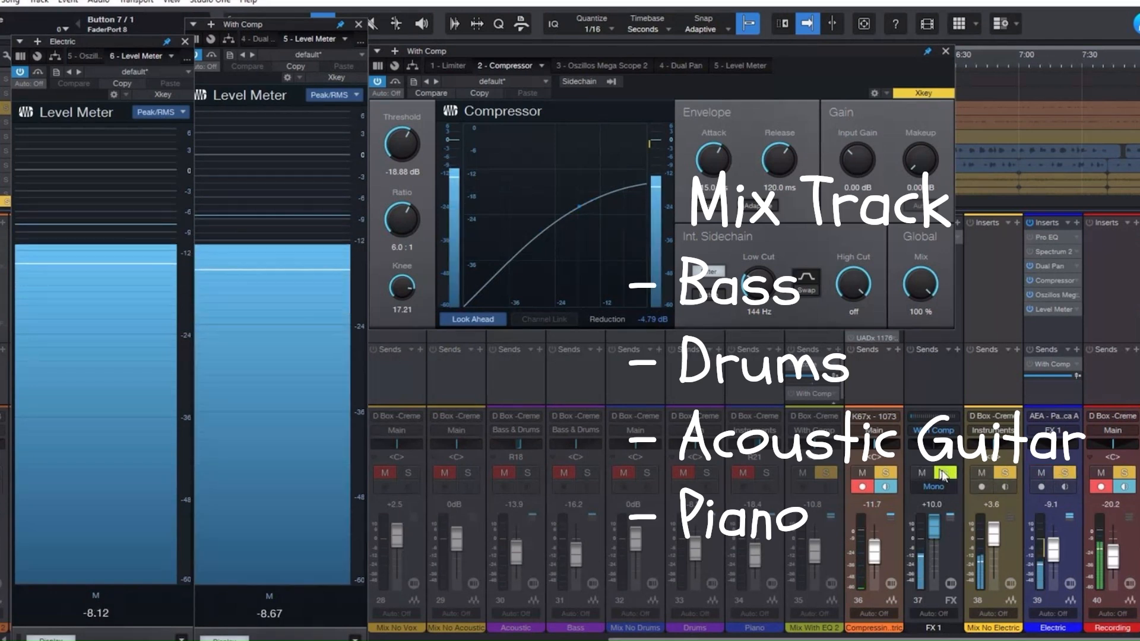
pyautogui.click(983, 473)
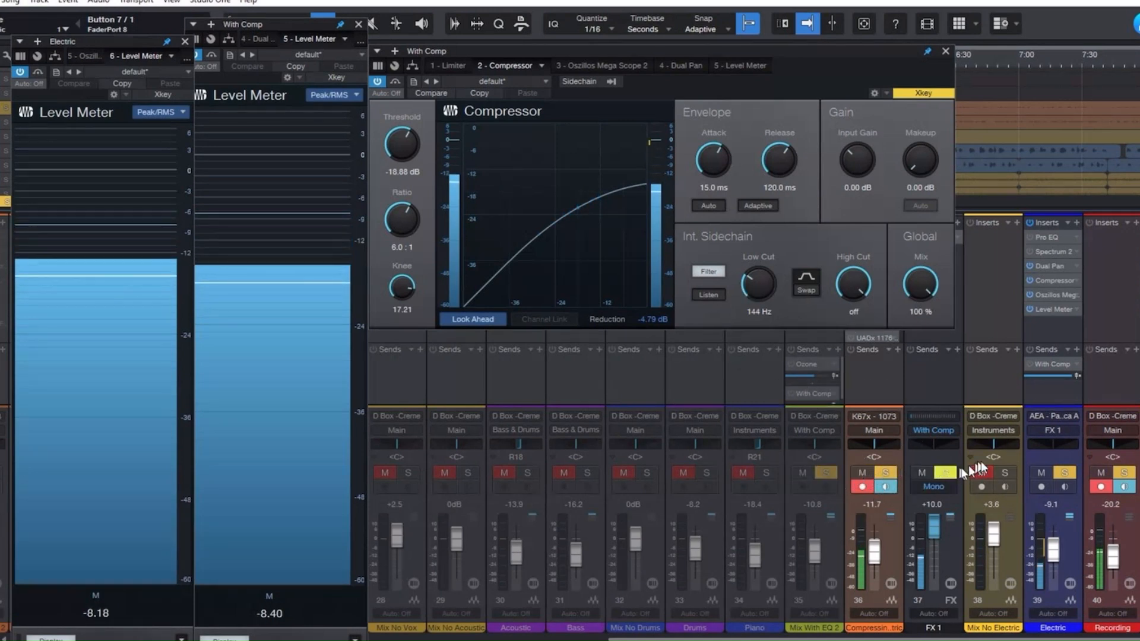
pyautogui.click(1006, 473)
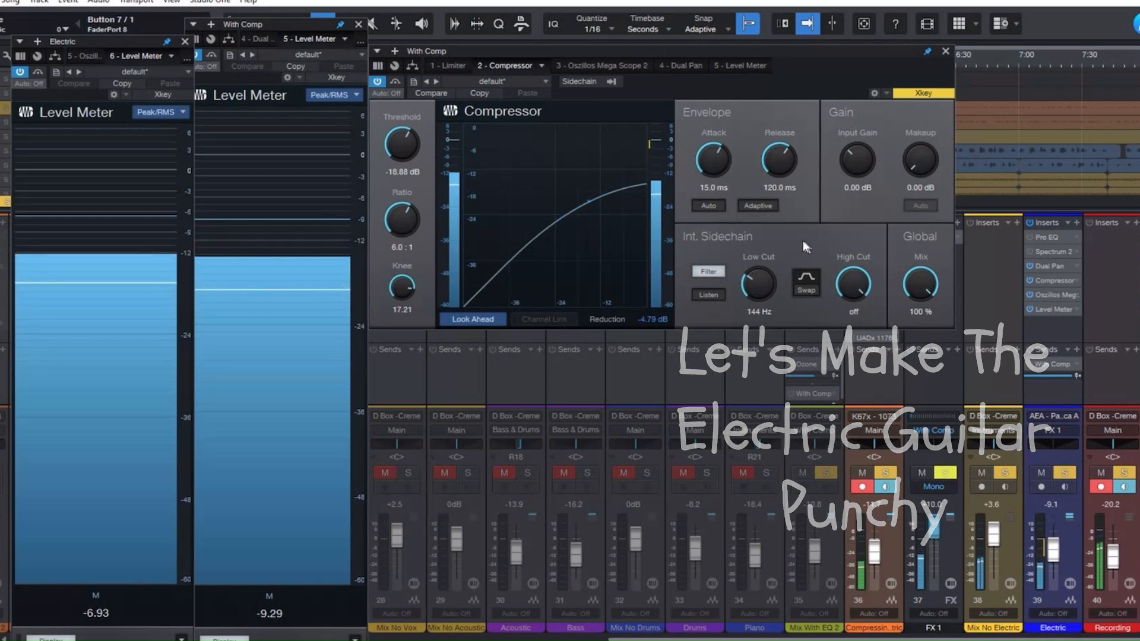
# Load the Guitar preset "2 Agressive Punch" into the compressor.
pyautogui.click(547, 83)
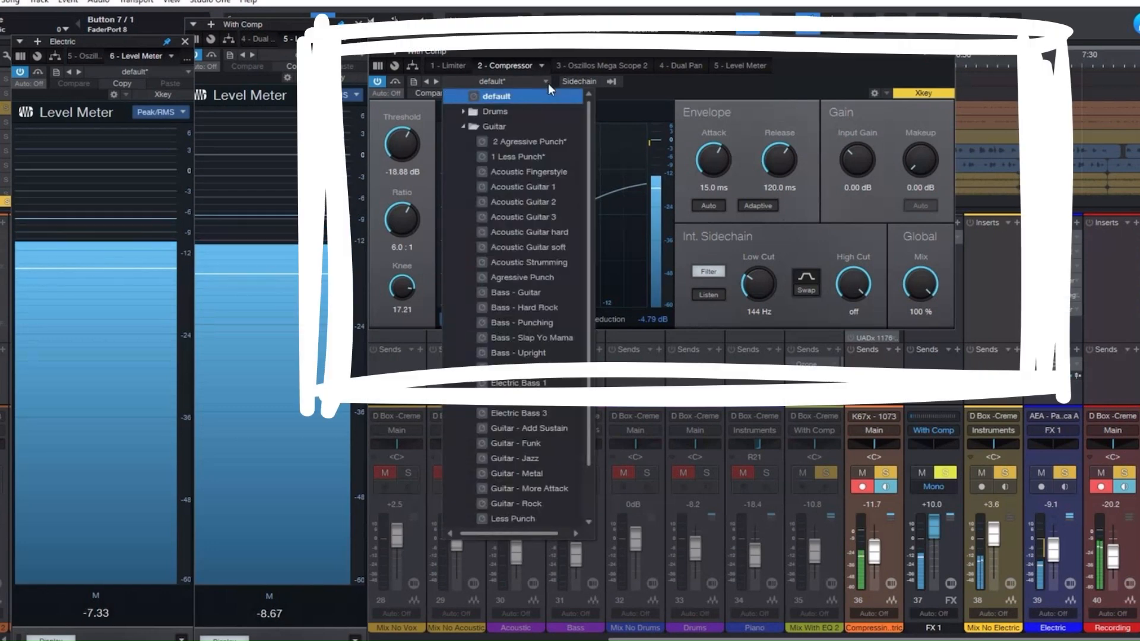
pyautogui.click(533, 141)
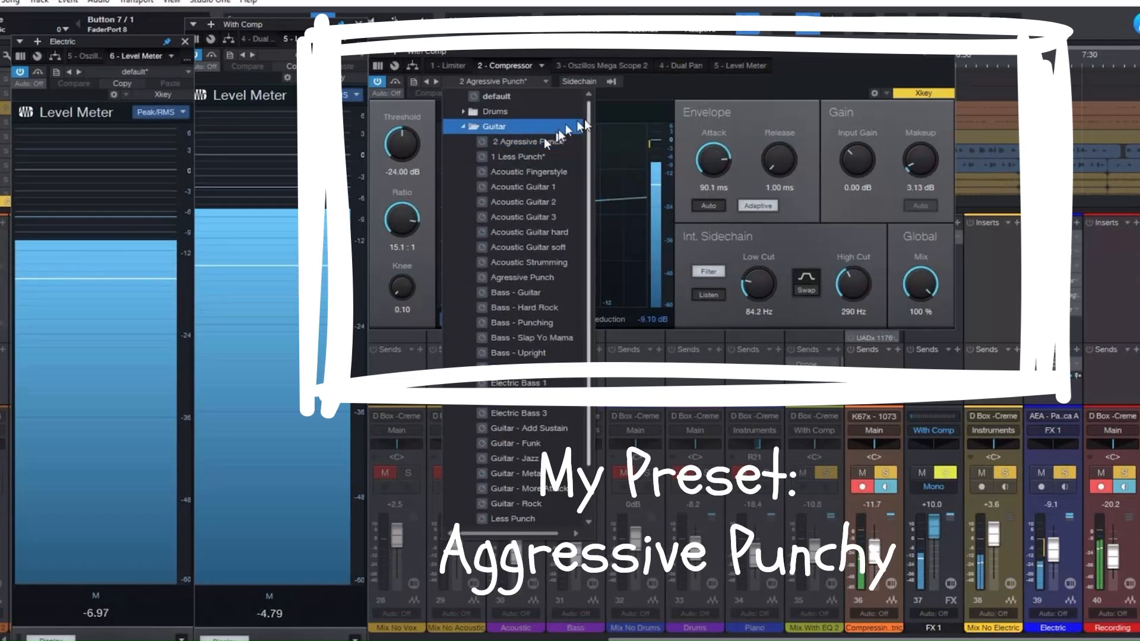
pyautogui.click(711, 94)
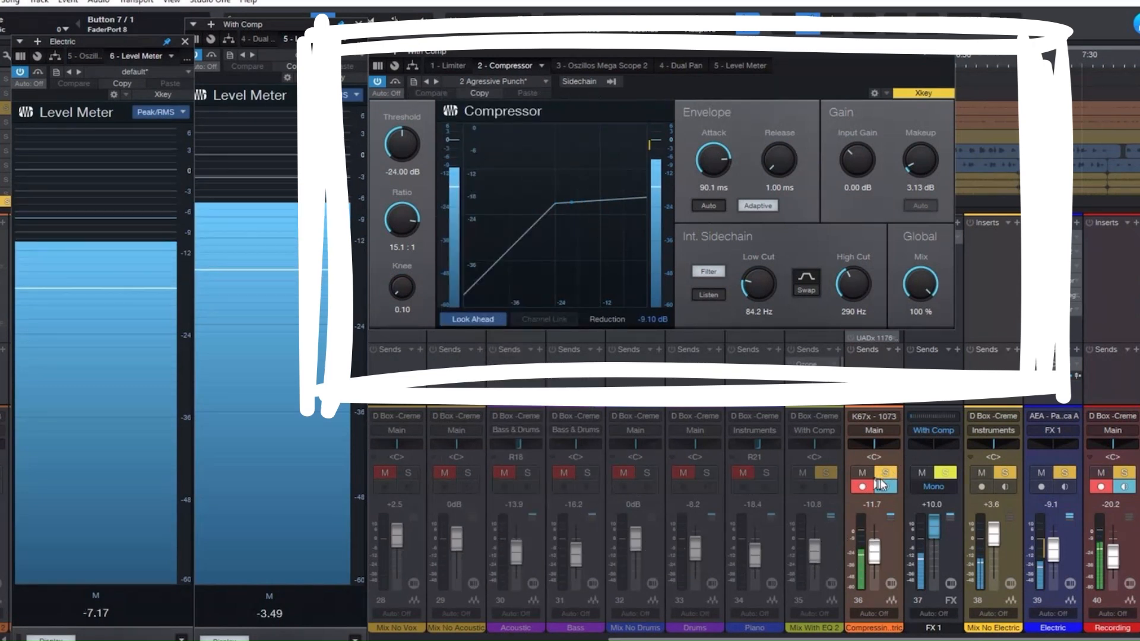
# Mute the Mix No Electric channel and compare the electric guitar alone with the compressor bypassed and active.
pyautogui.click(979, 473)
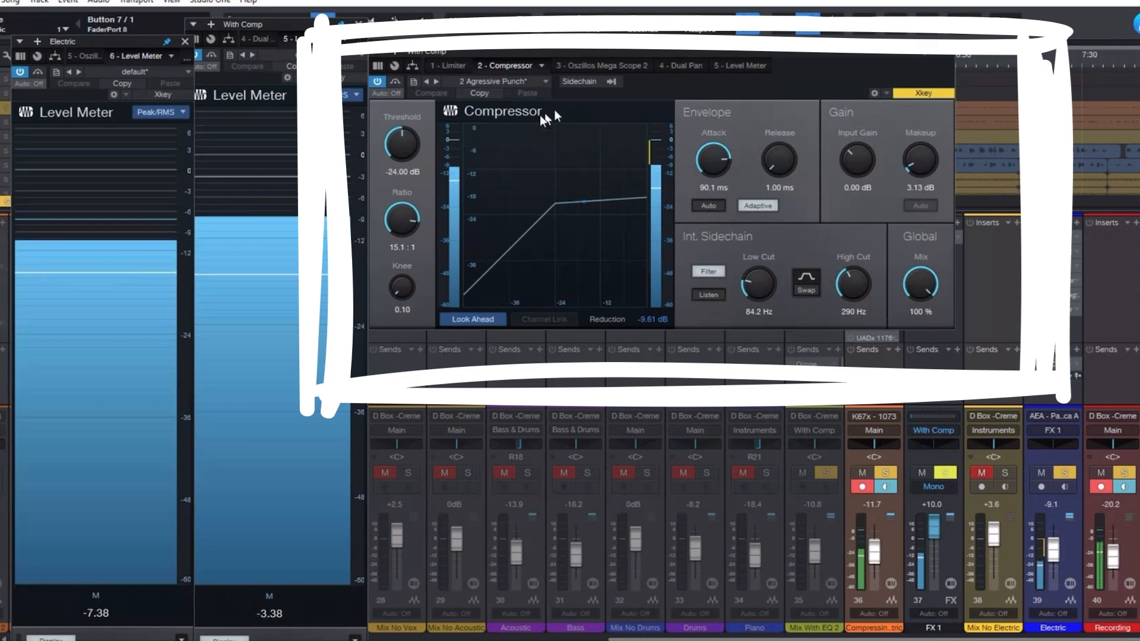
pyautogui.click(376, 82)
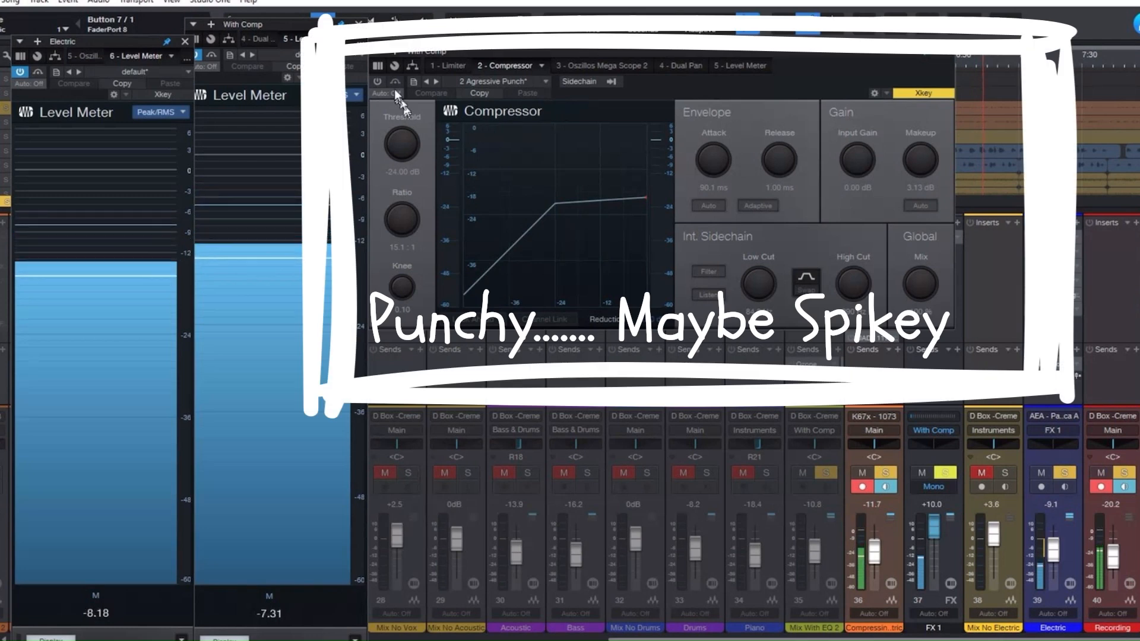
pyautogui.click(379, 80)
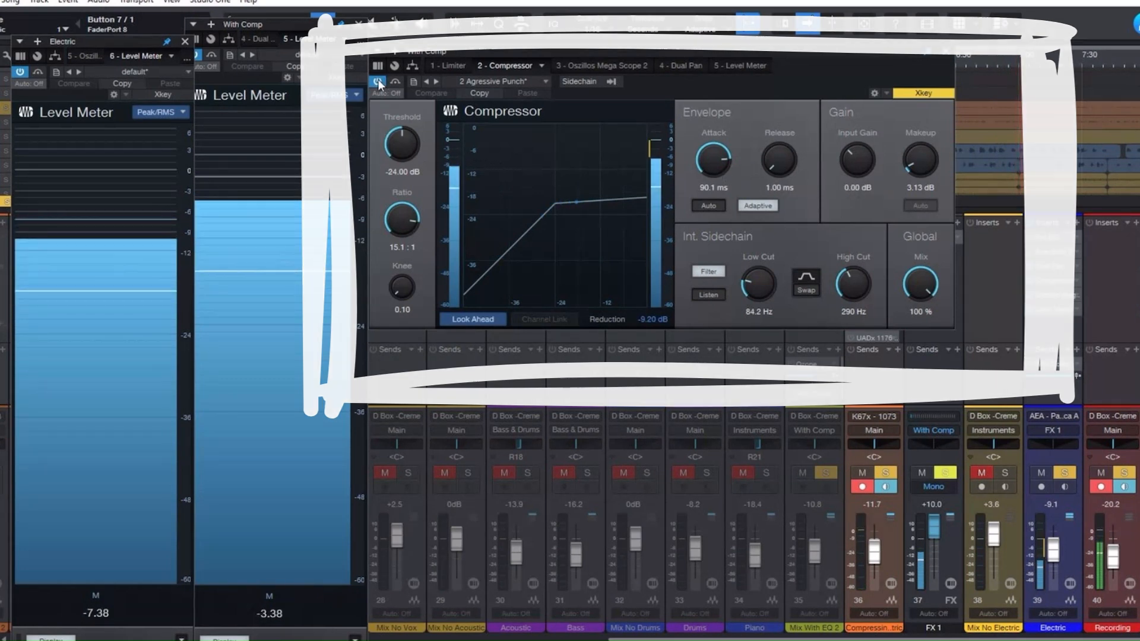
pyautogui.click(376, 86)
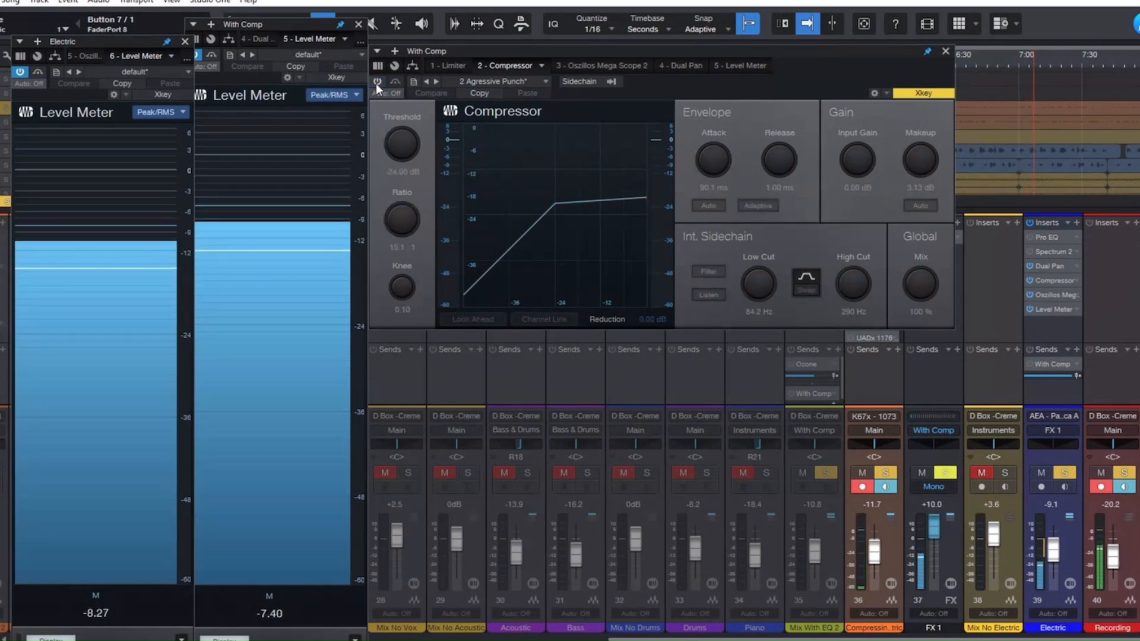
pyautogui.click(376, 83)
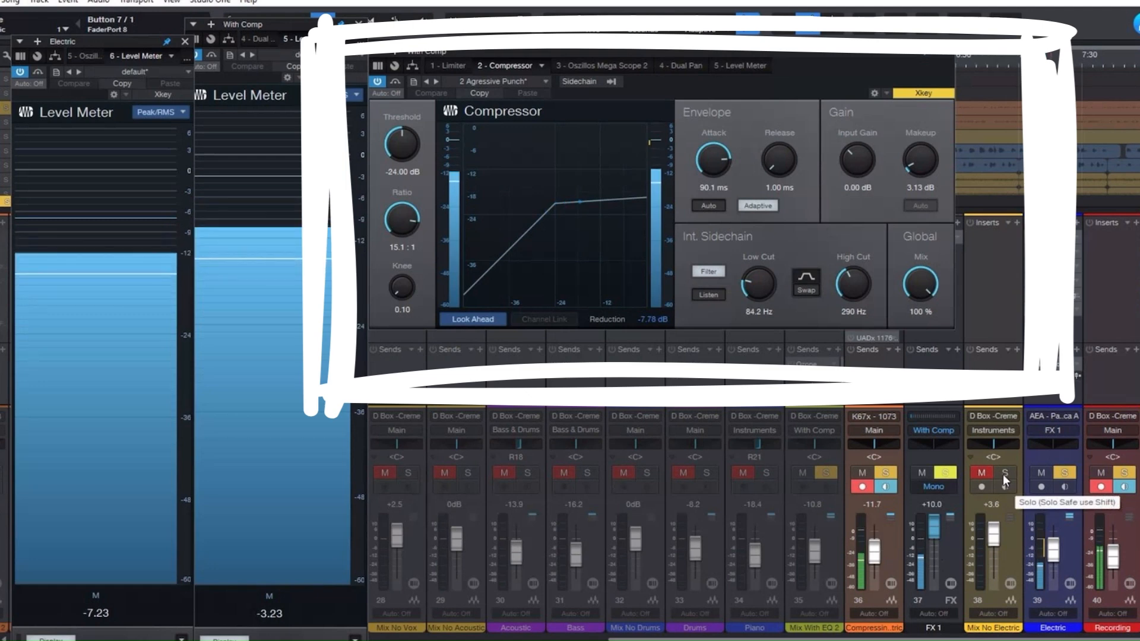
pyautogui.click(377, 80)
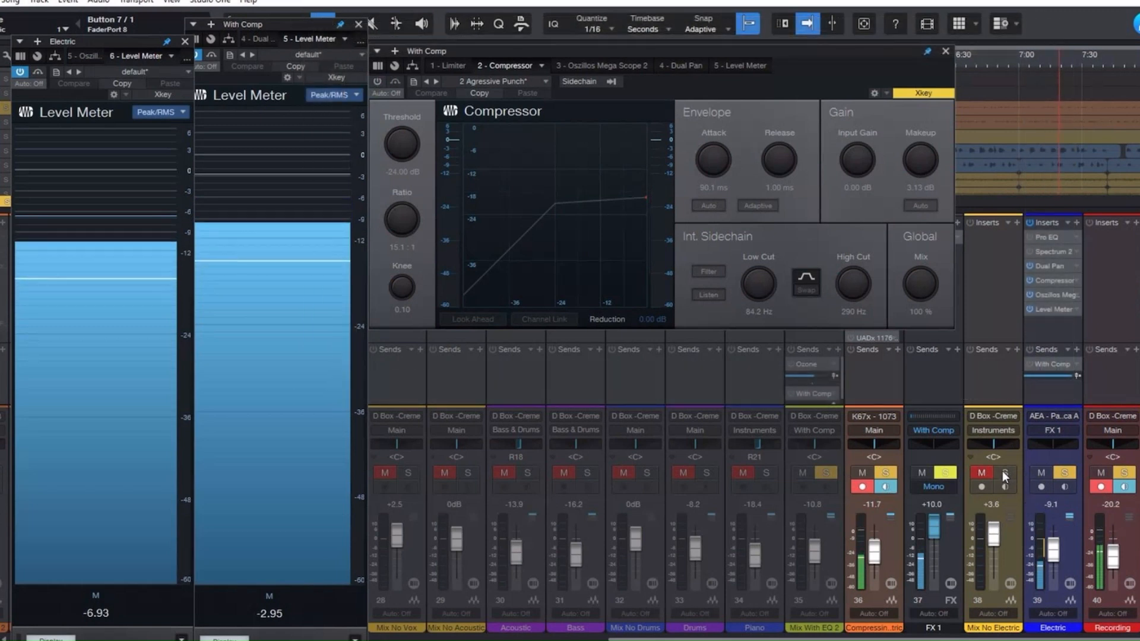
# Solo the Mix No Electric channel again and compare the guitar within the mix with and without compression, leaving the compressor active.
pyautogui.click(1002, 472)
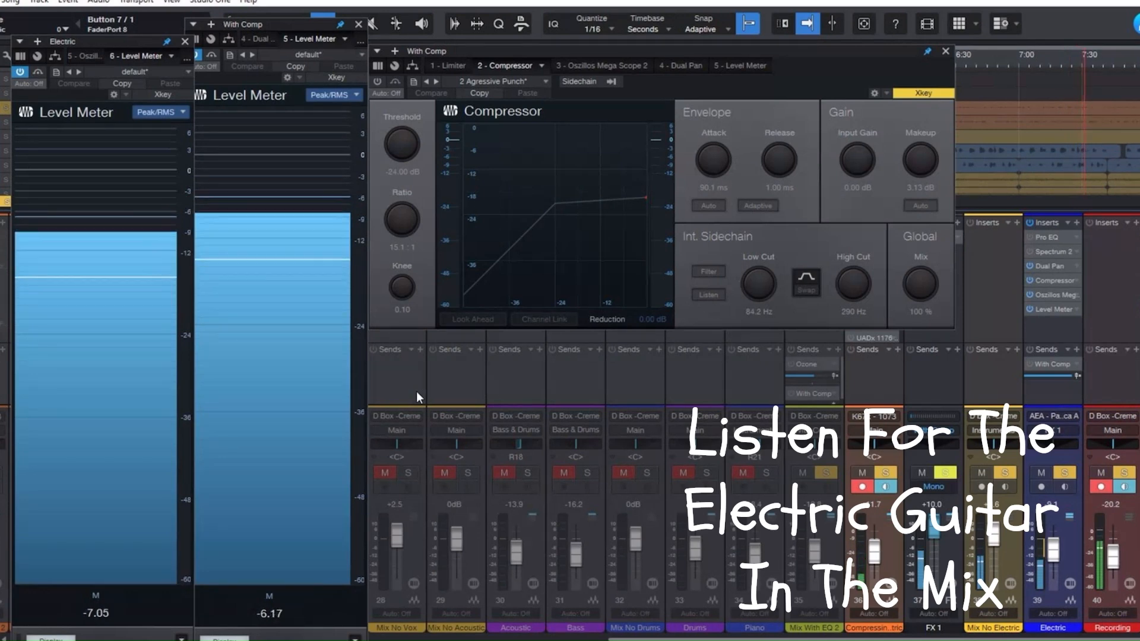
pyautogui.click(377, 82)
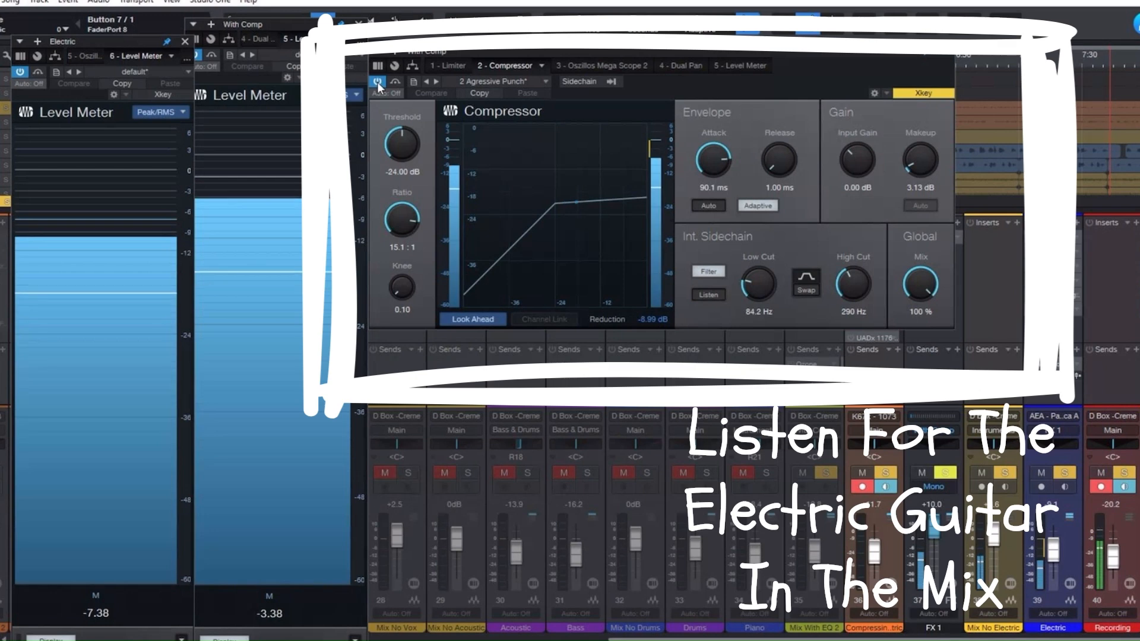
pyautogui.click(377, 82)
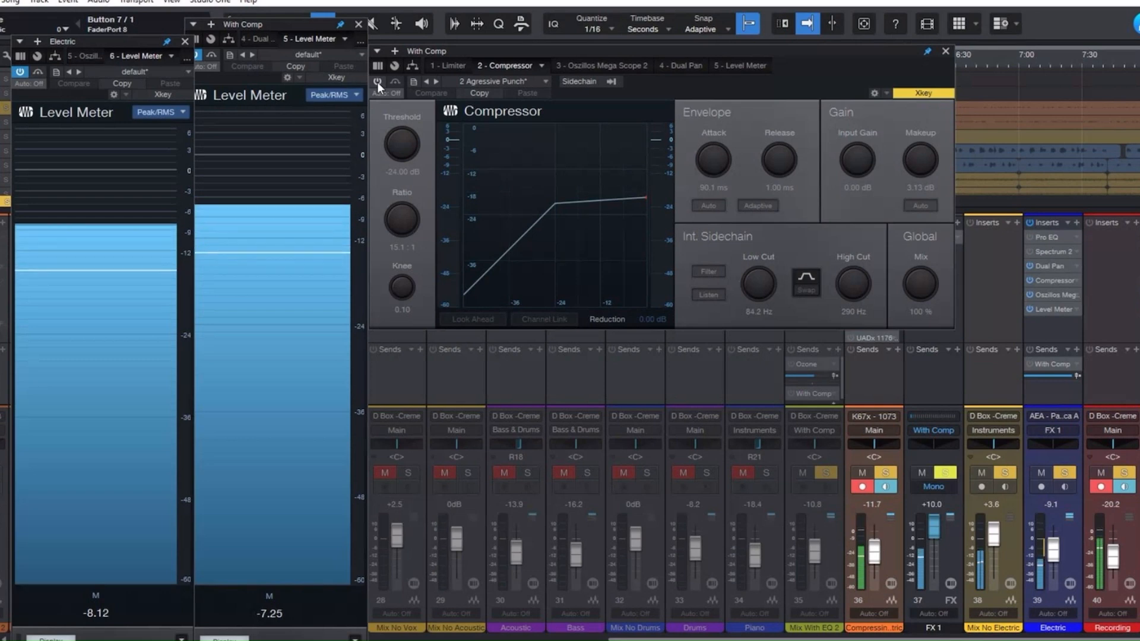
pyautogui.click(376, 82)
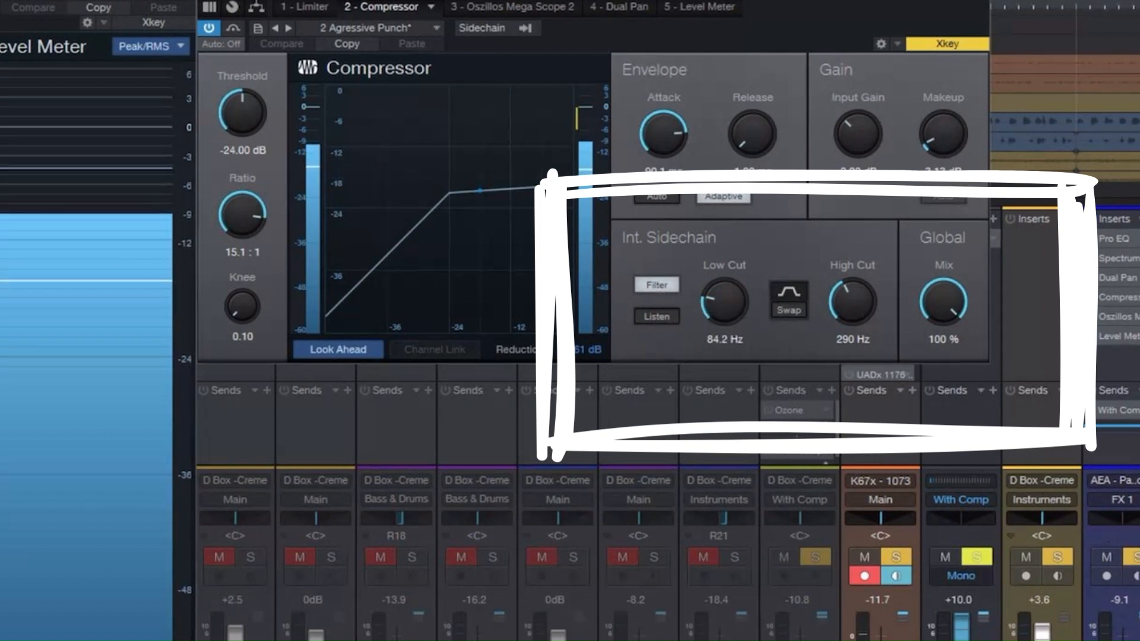
# Mute the Mix No Electric channel and compare the guitar with the internal sidechain filter on and off, leaving the filter off.
pyautogui.click(1026, 558)
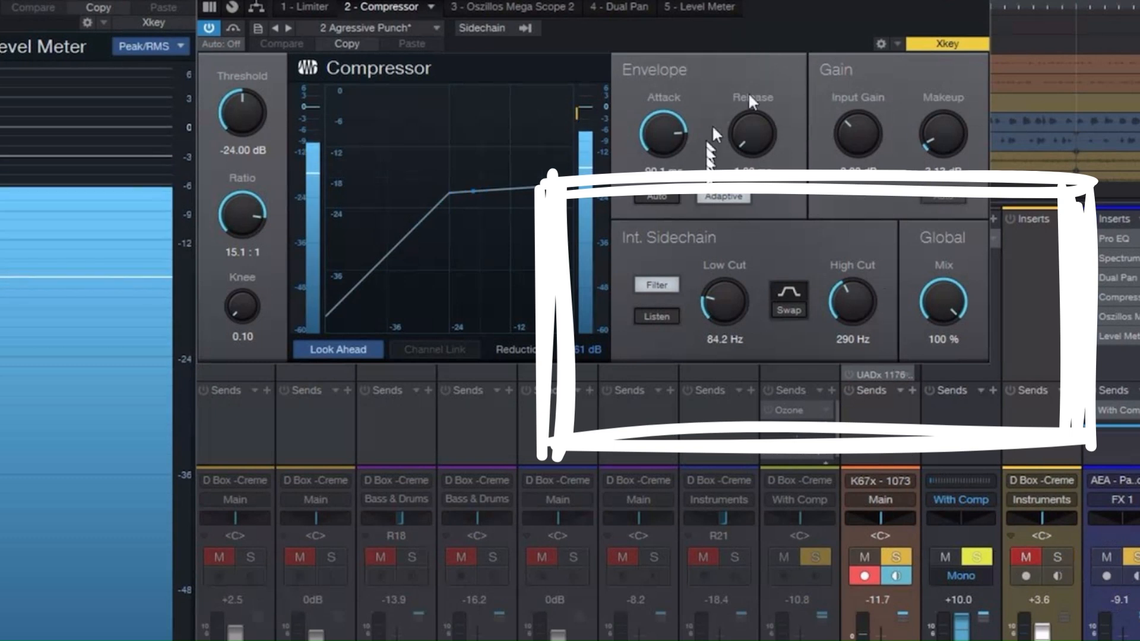
pyautogui.click(657, 284)
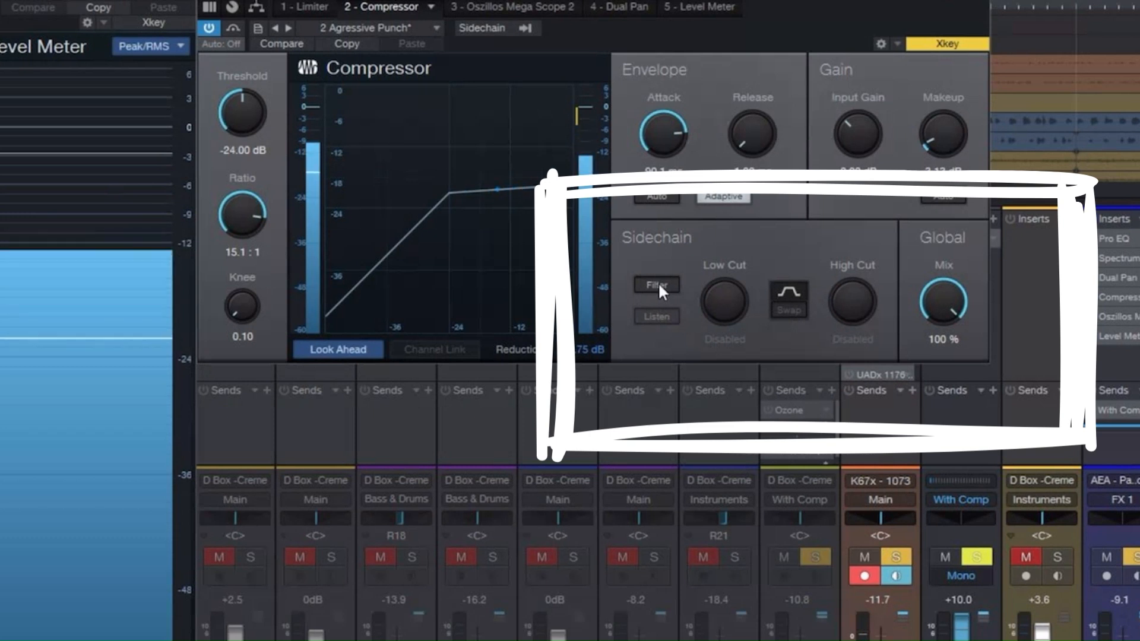
pyautogui.click(657, 284)
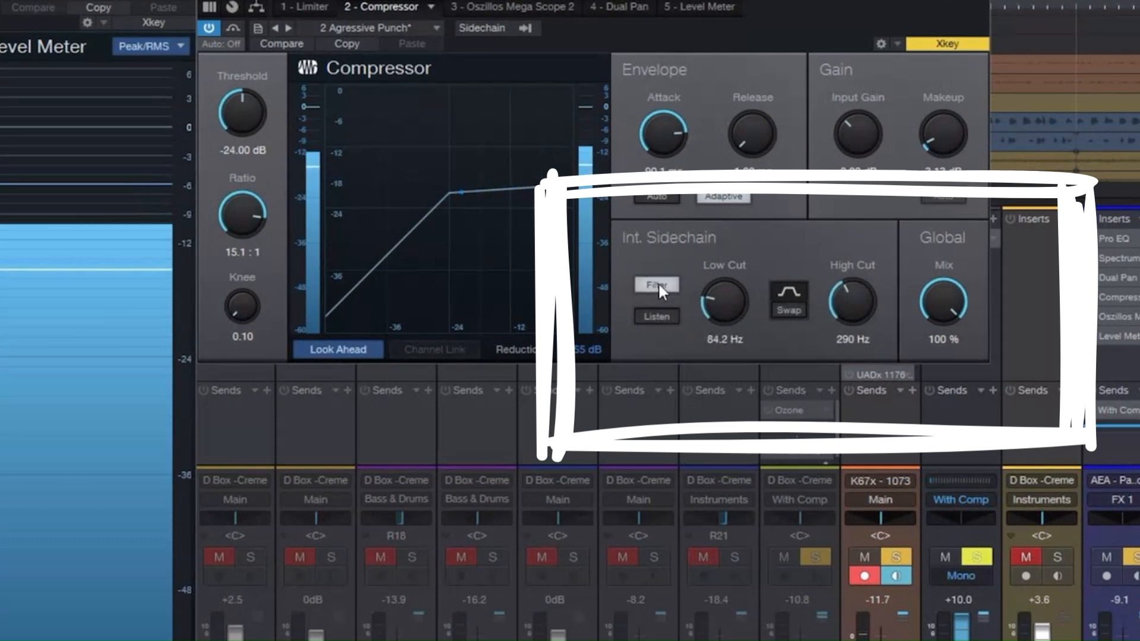
pyautogui.click(657, 283)
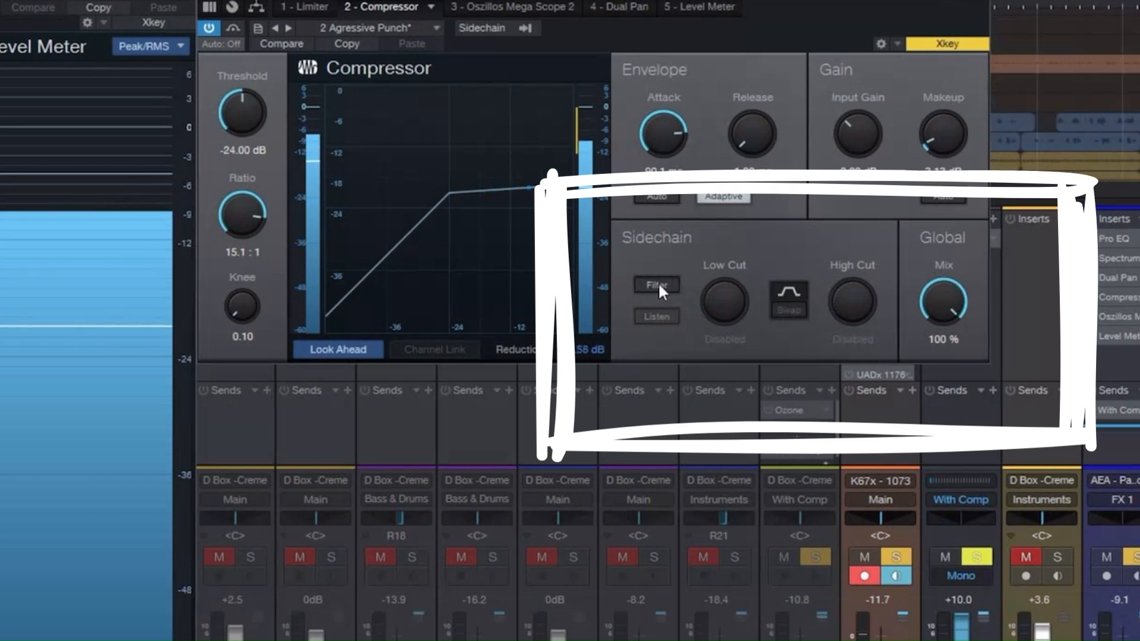
# Compare the solo electric guitar with the compressor's internal sidechain filter on and off repeatedly, leaving the filter on.
pyautogui.click(658, 283)
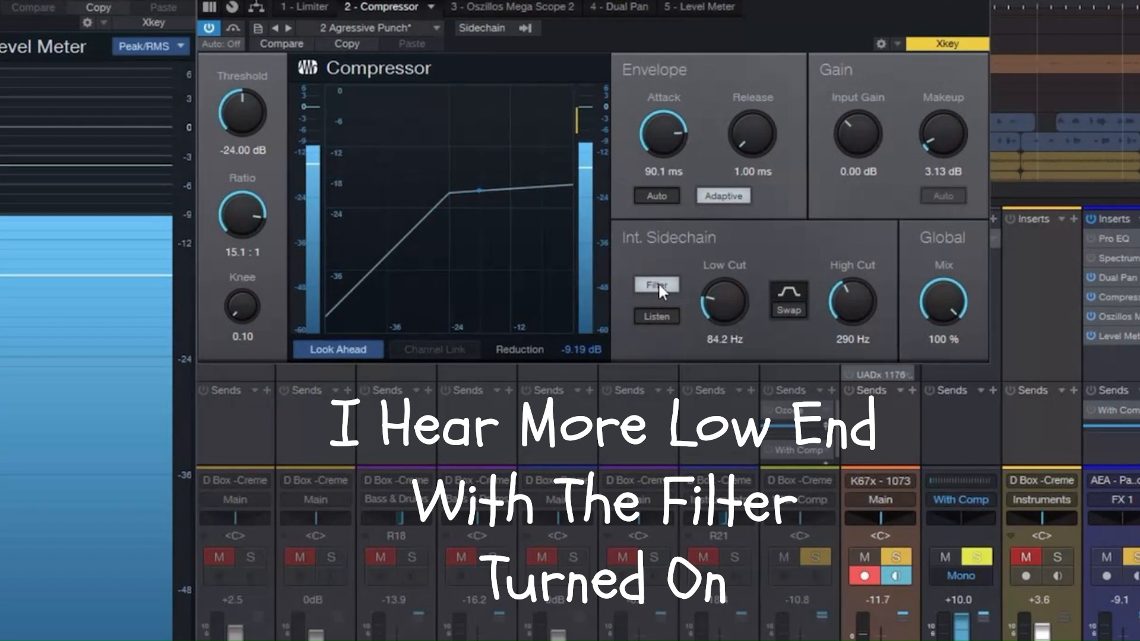
pyautogui.click(658, 283)
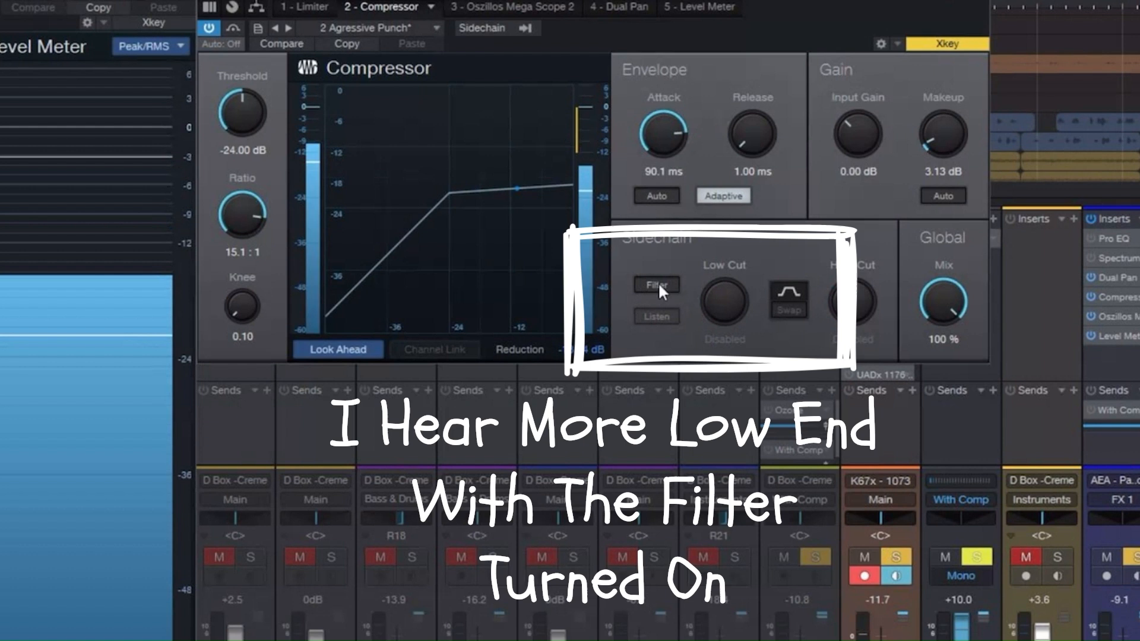
pyautogui.click(658, 285)
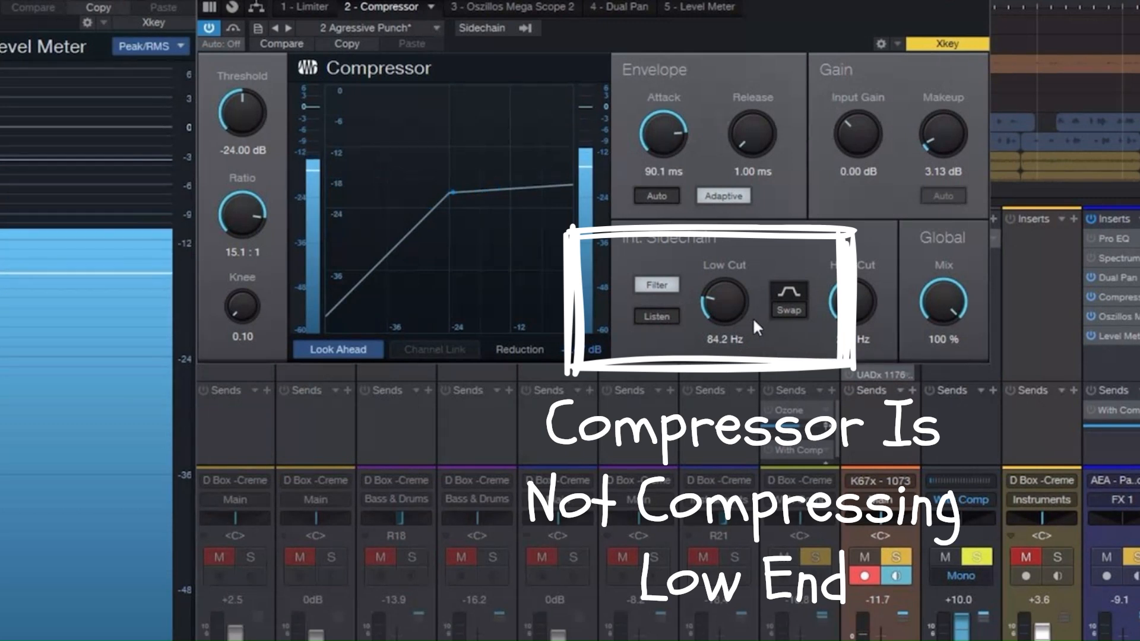
pyautogui.click(651, 285)
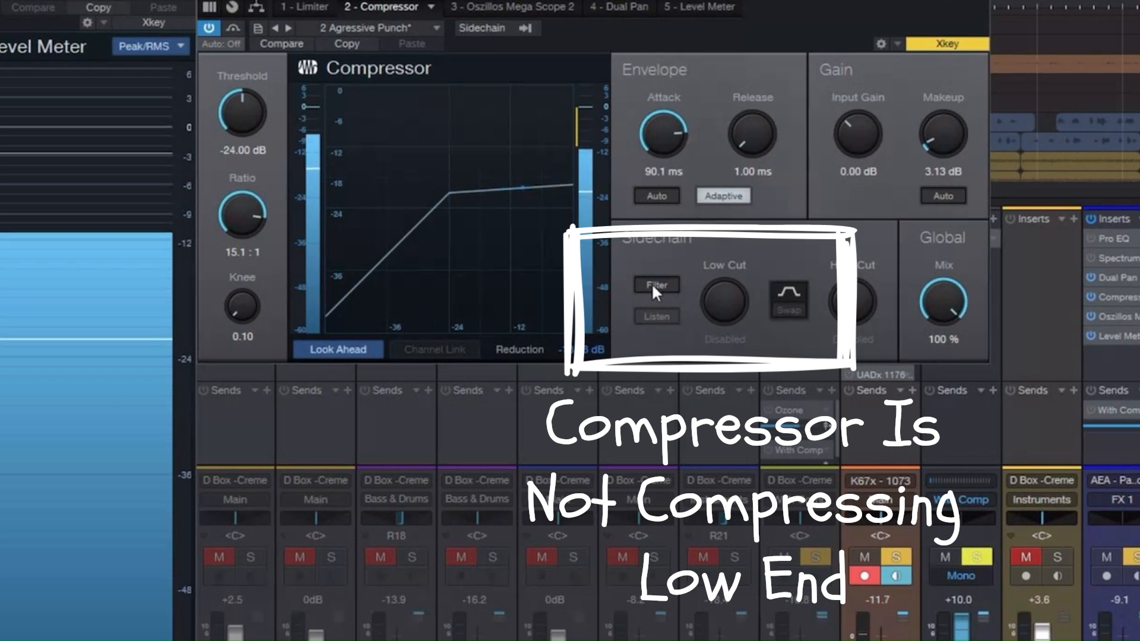
pyautogui.click(651, 282)
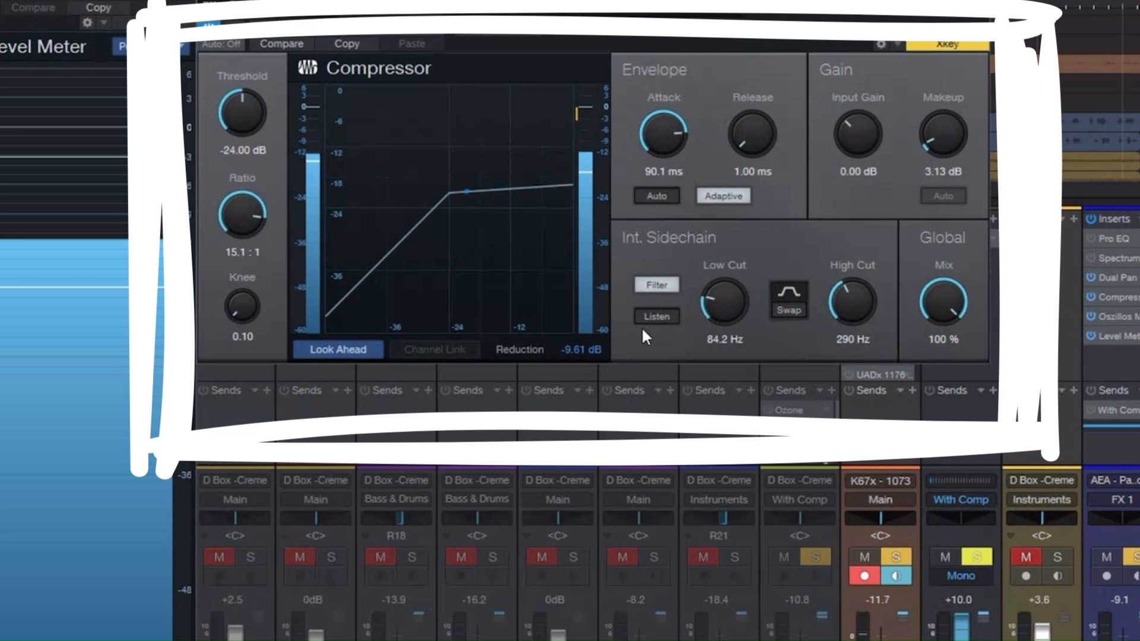
pyautogui.click(661, 283)
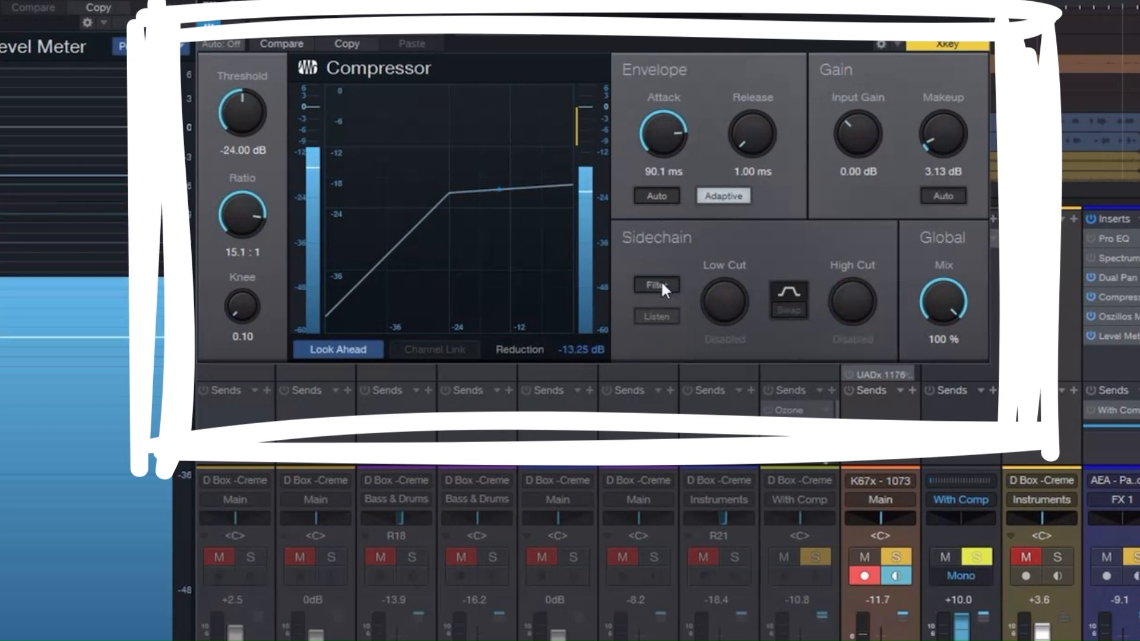
pyautogui.click(660, 281)
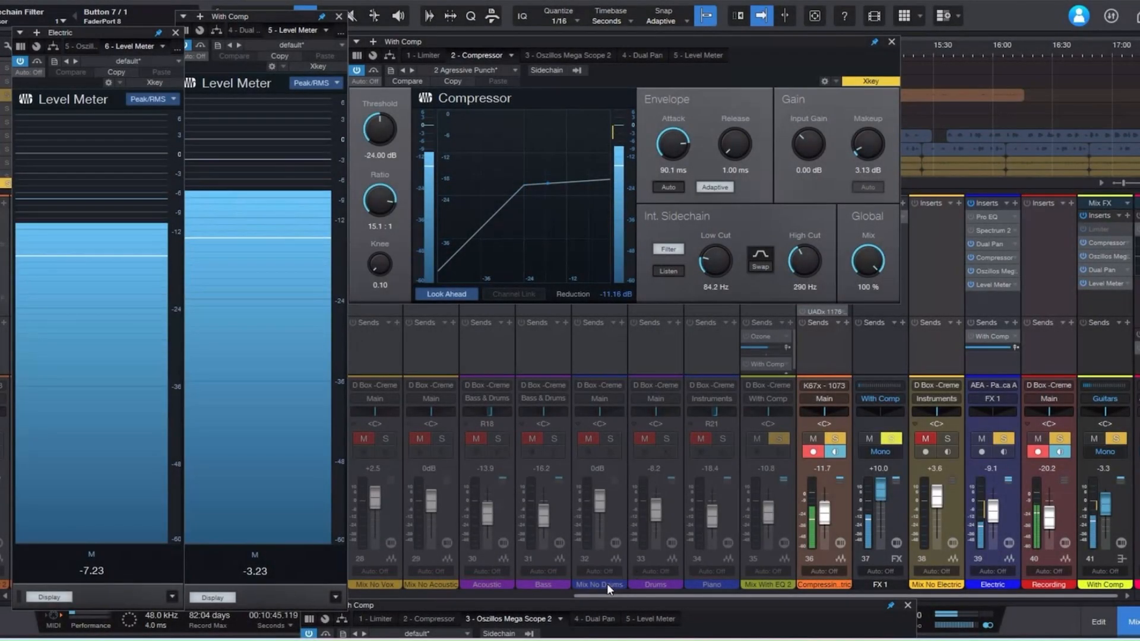
# Bring the Oszillos Mega Scope into view and compare the electric guitar's before and after waveforms with the sidechain filter off and on.
pyautogui.moveTo(605, 601)
pyautogui.mouseDown()
pyautogui.moveTo(626, 430)
pyautogui.moveTo(615, 321)
pyautogui.mouseUp()
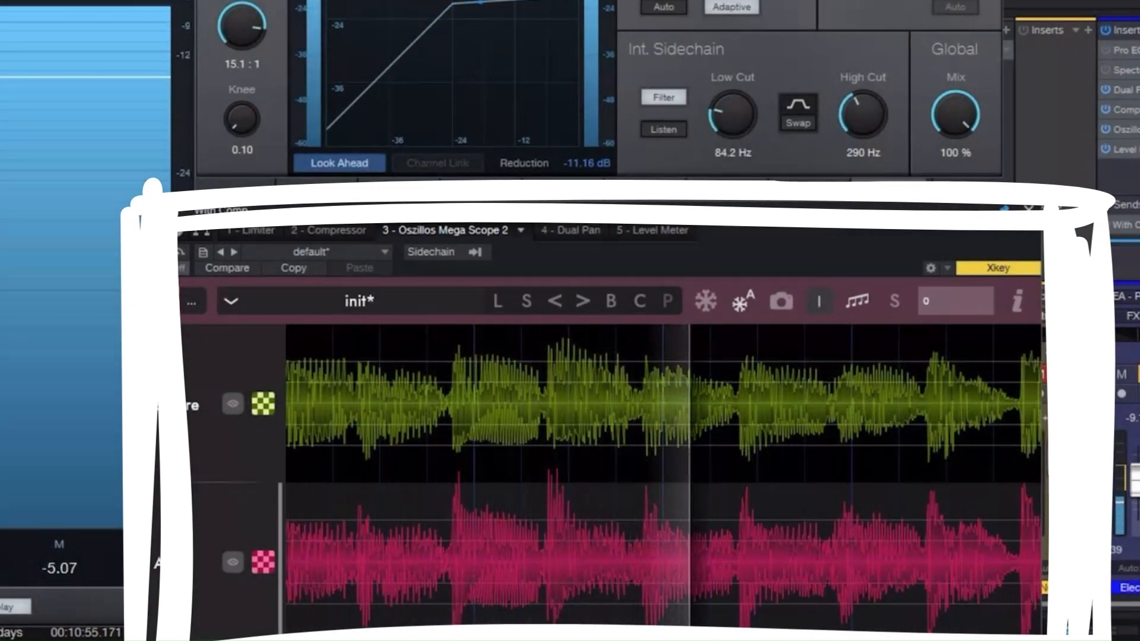
pyautogui.click(213, 1)
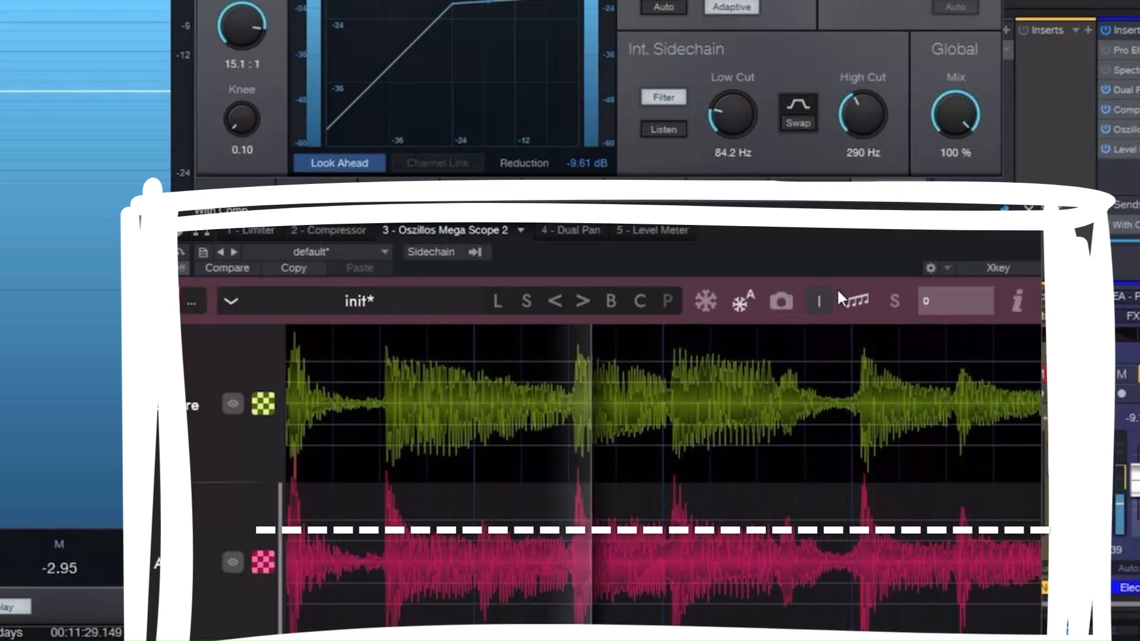
pyautogui.click(817, 302)
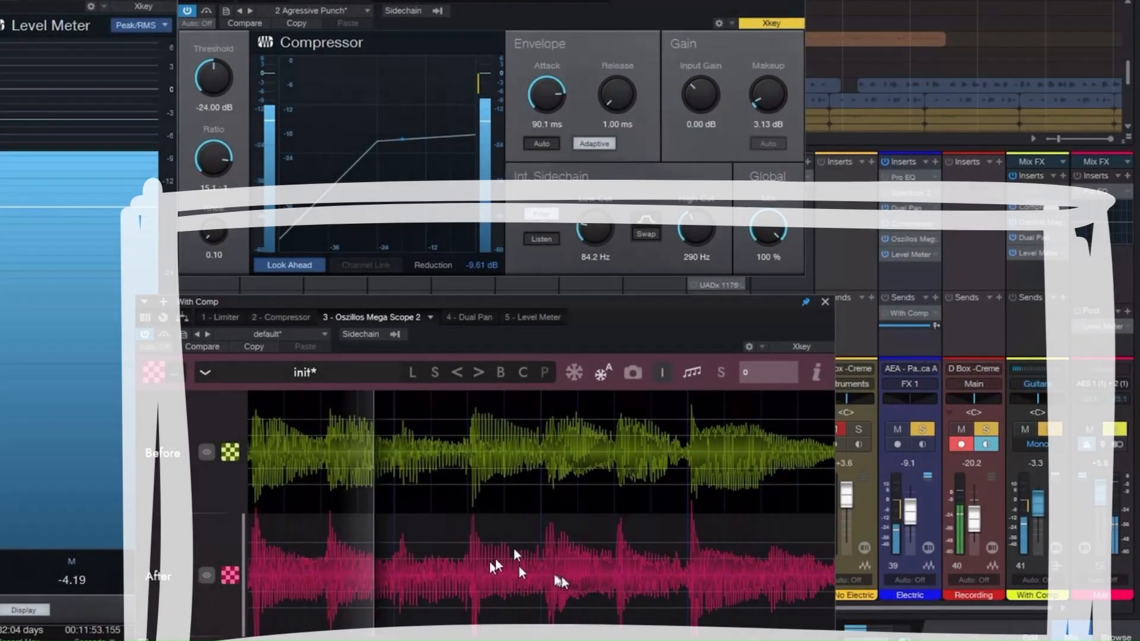
pyautogui.click(546, 216)
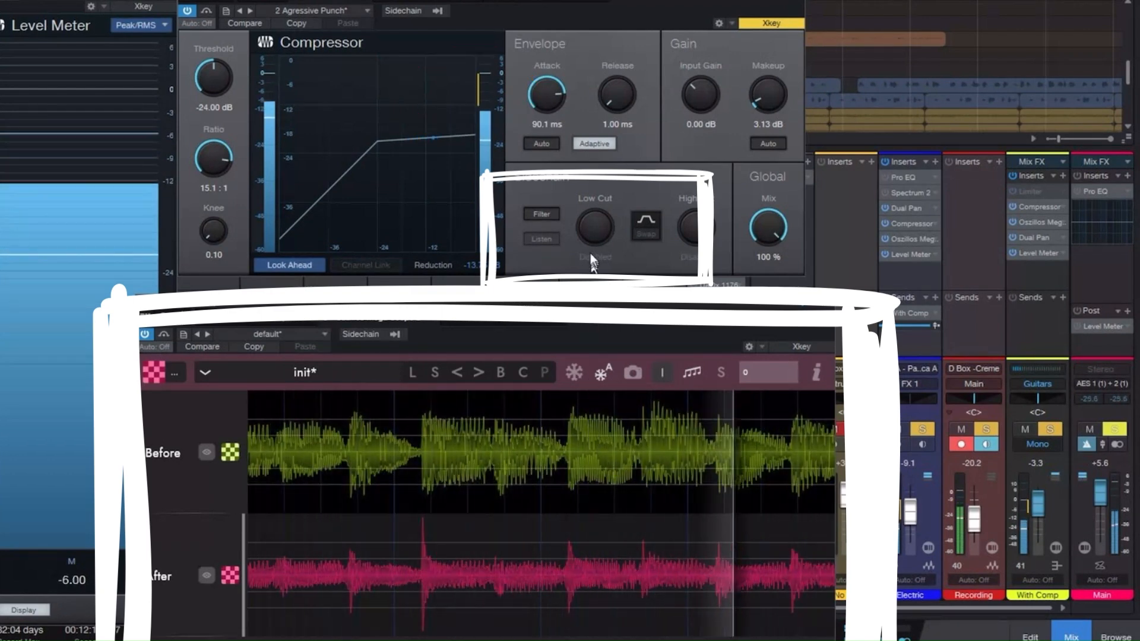
pyautogui.click(540, 213)
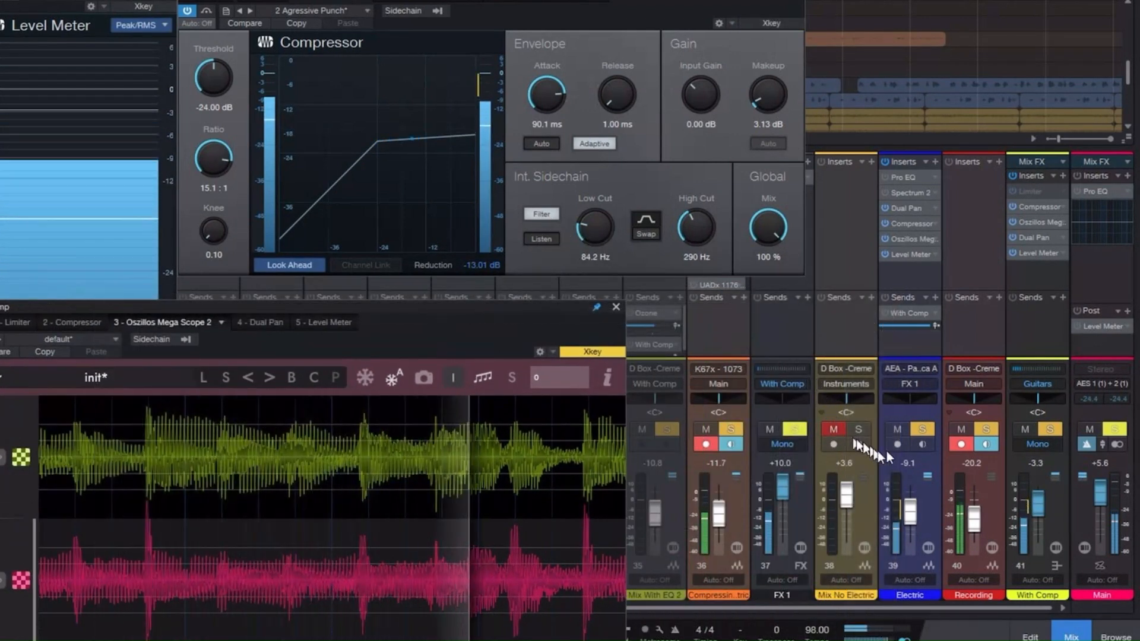
# Solo the Mix No Electric channel, compare the guitar in the mix with the compressor bypassed and active, and slightly lower the Recording fader.
pyautogui.click(862, 431)
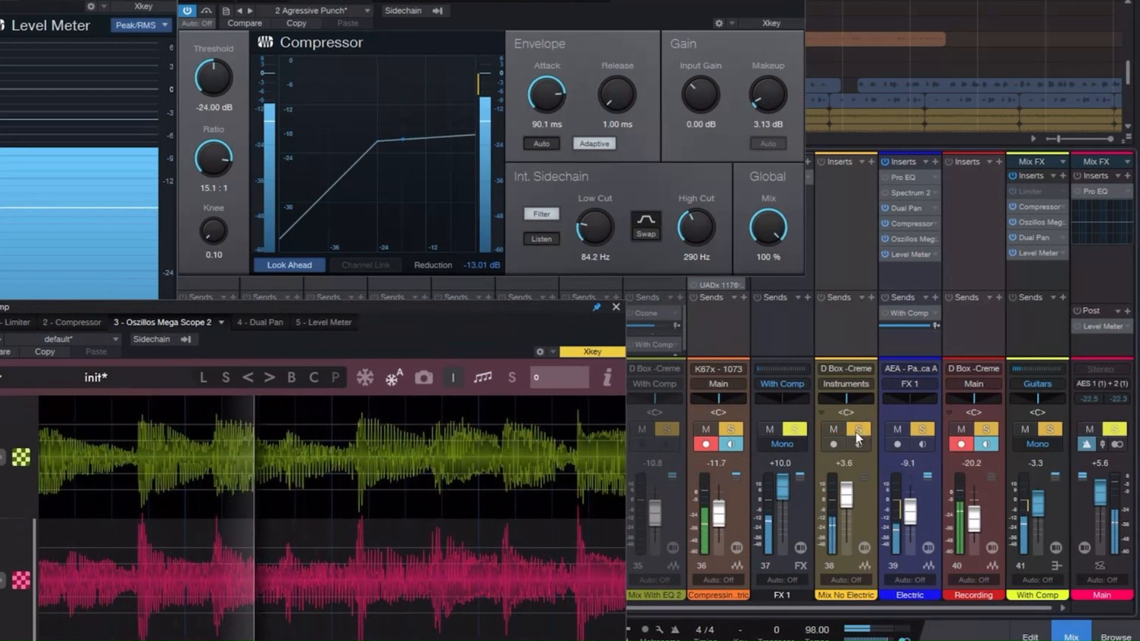
pyautogui.moveTo(415, 305); pyautogui.dragTo(642, 284)
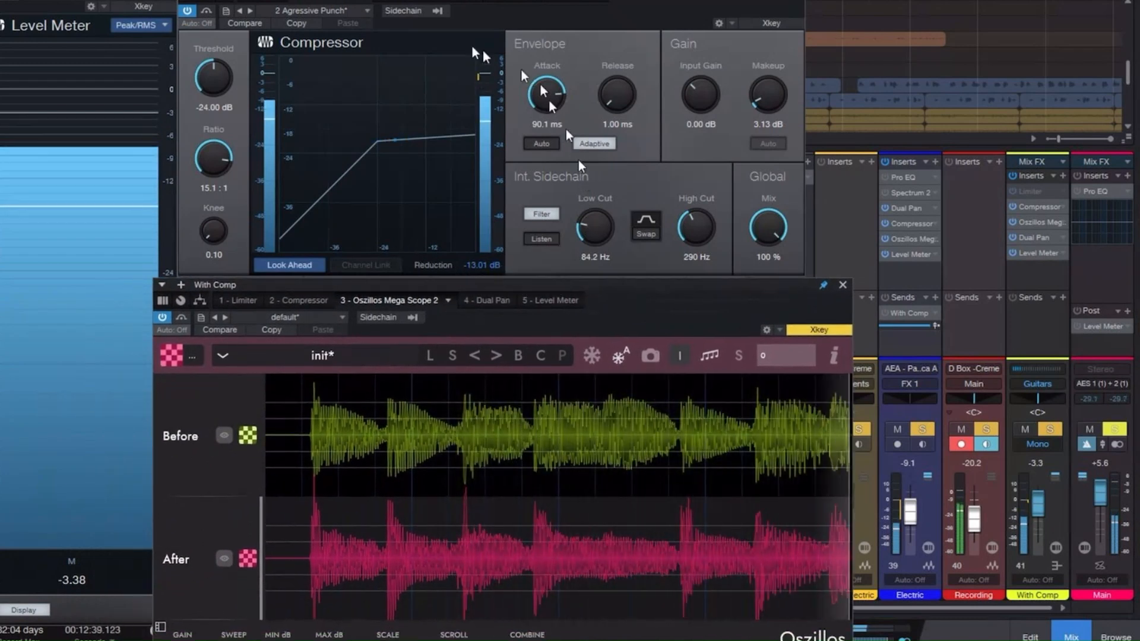
pyautogui.click(188, 12)
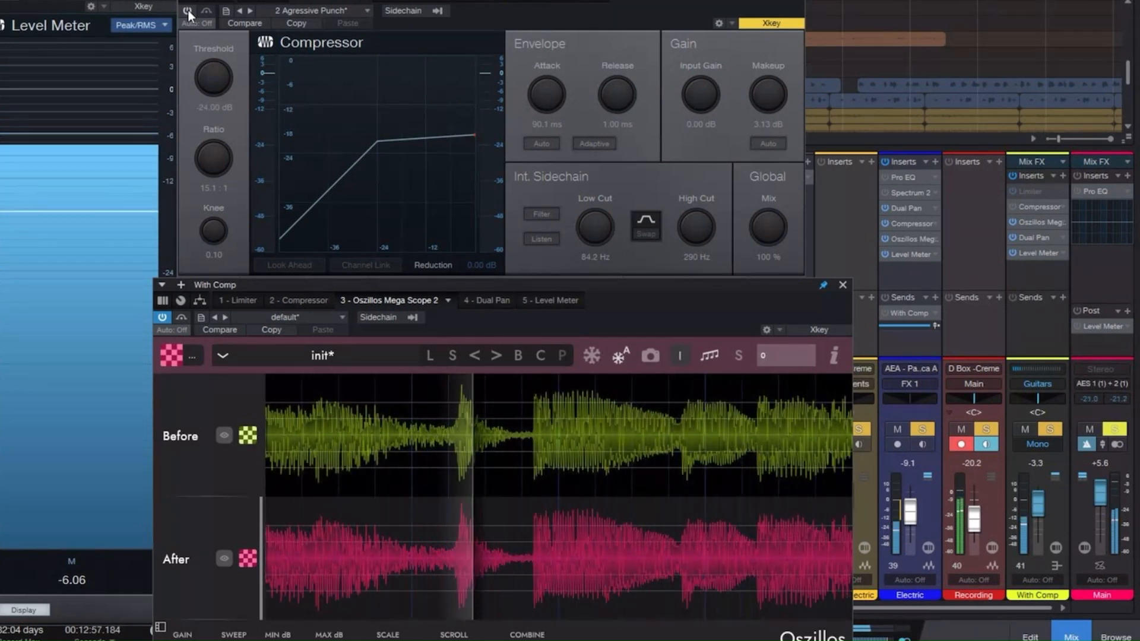
pyautogui.click(189, 11)
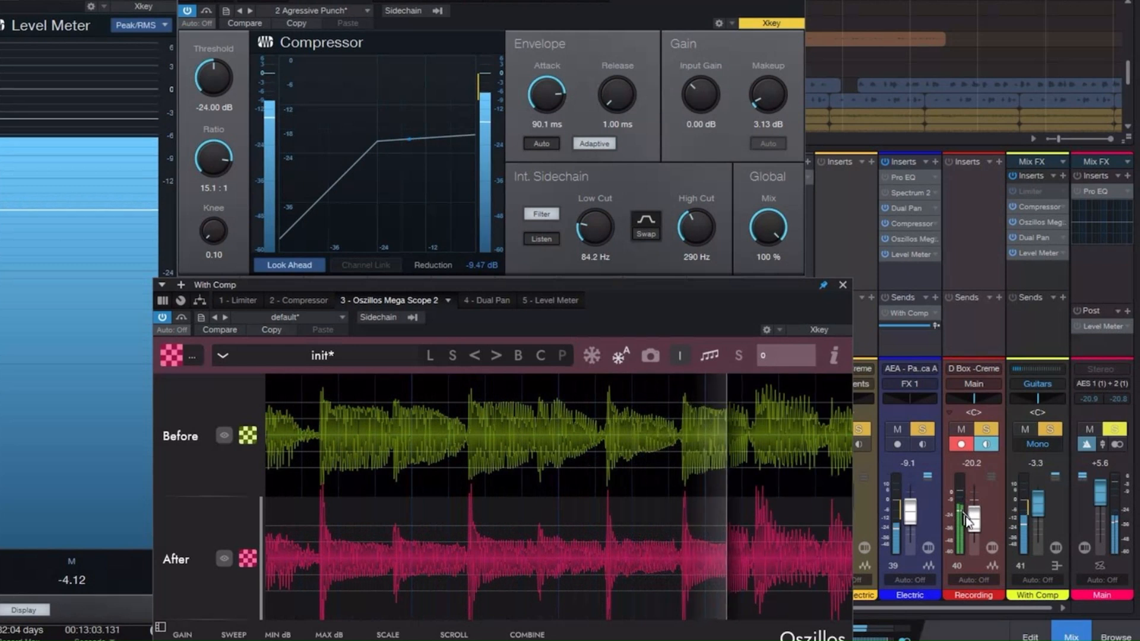
pyautogui.moveTo(973, 525); pyautogui.dragTo(973, 532)
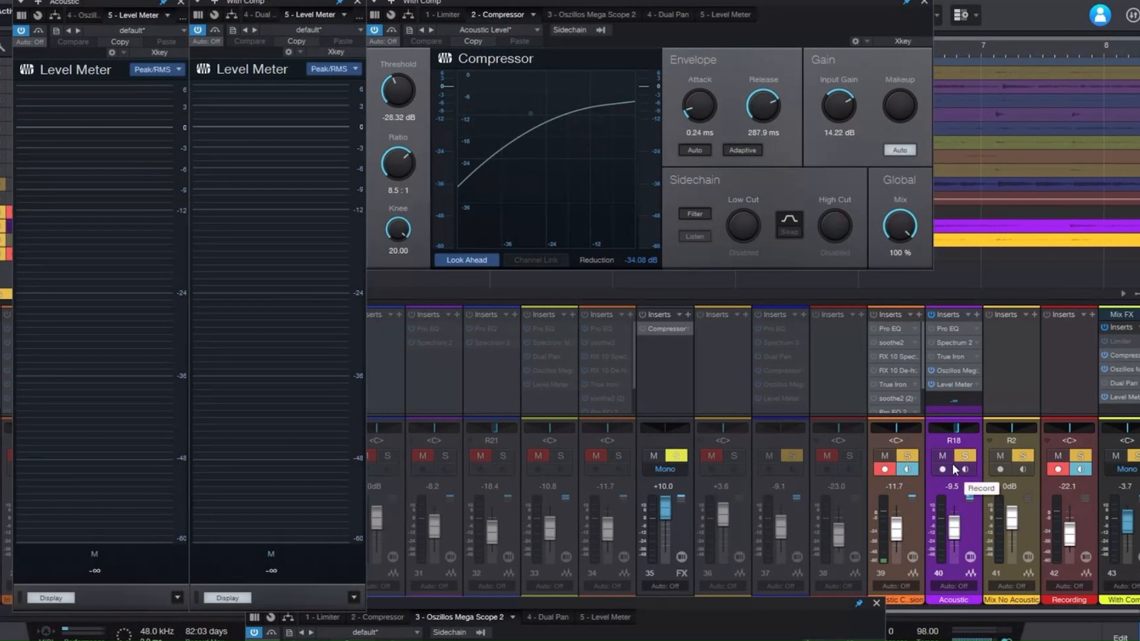
# Play the acoustic guitar, mute the Mix No Acoustic channel, and compare the guitar alone with the compressor bypassed and active.
pyautogui.press('space')
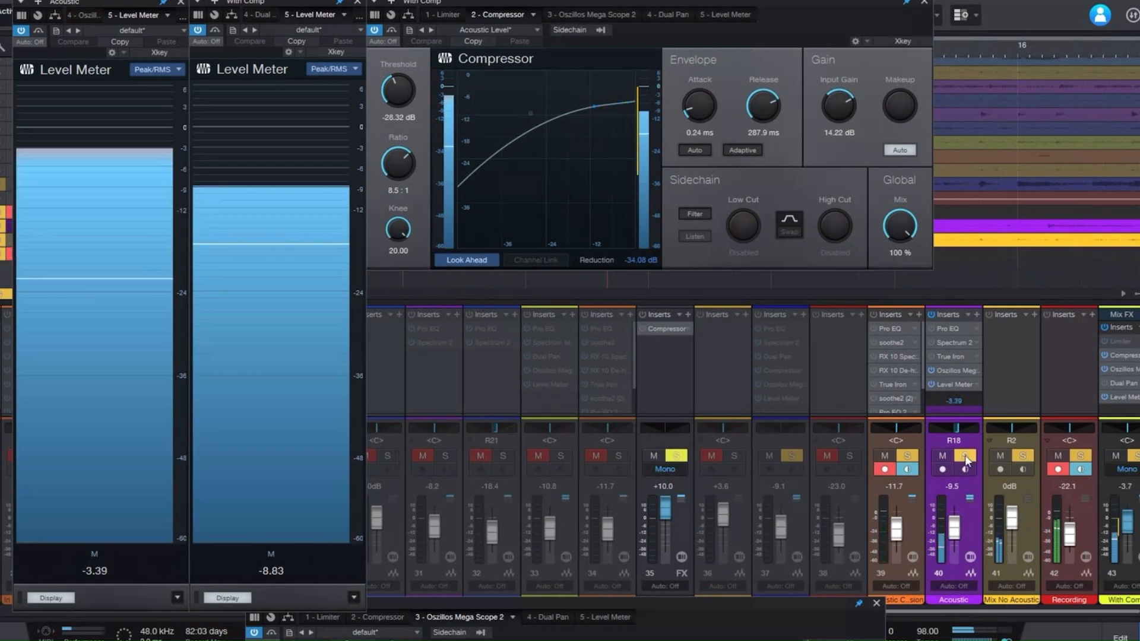
pyautogui.click(999, 456)
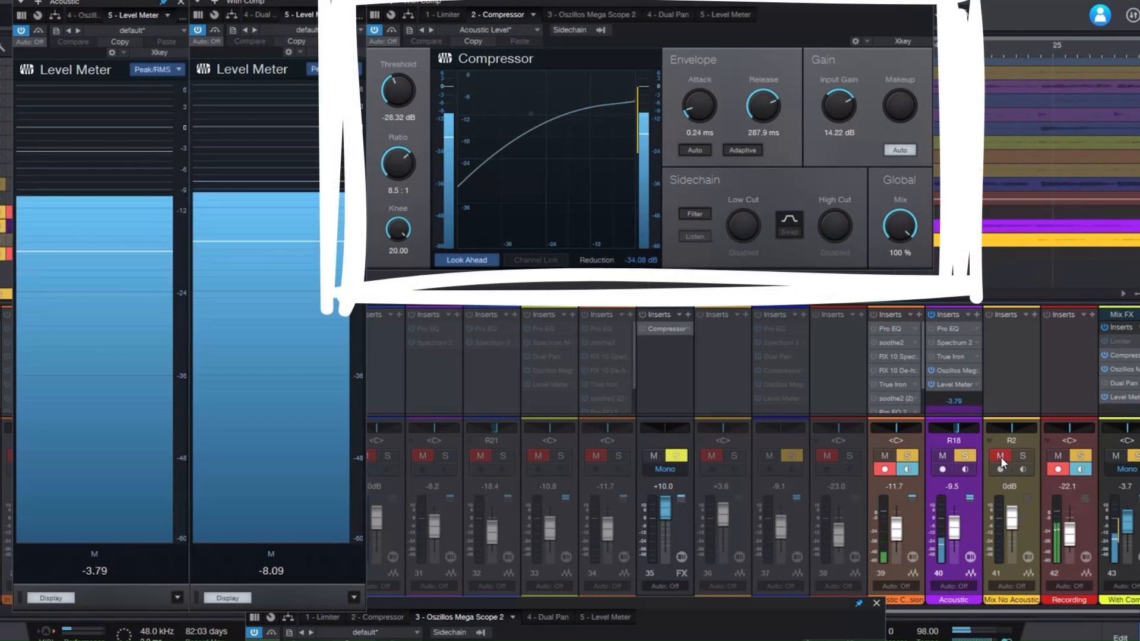
pyautogui.click(375, 30)
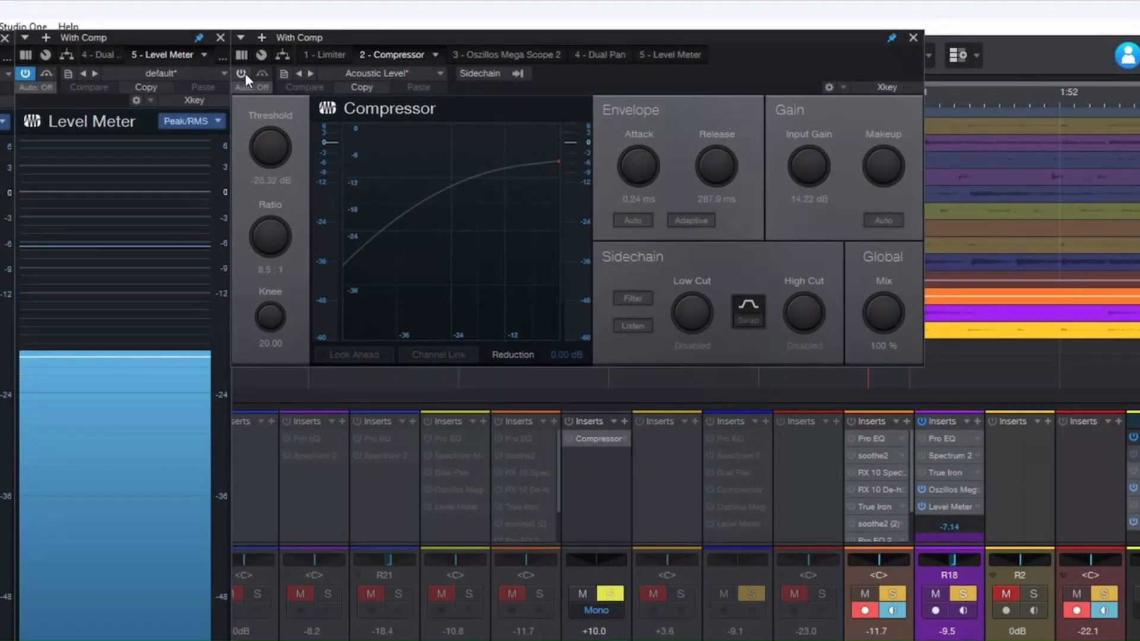
pyautogui.click(242, 73)
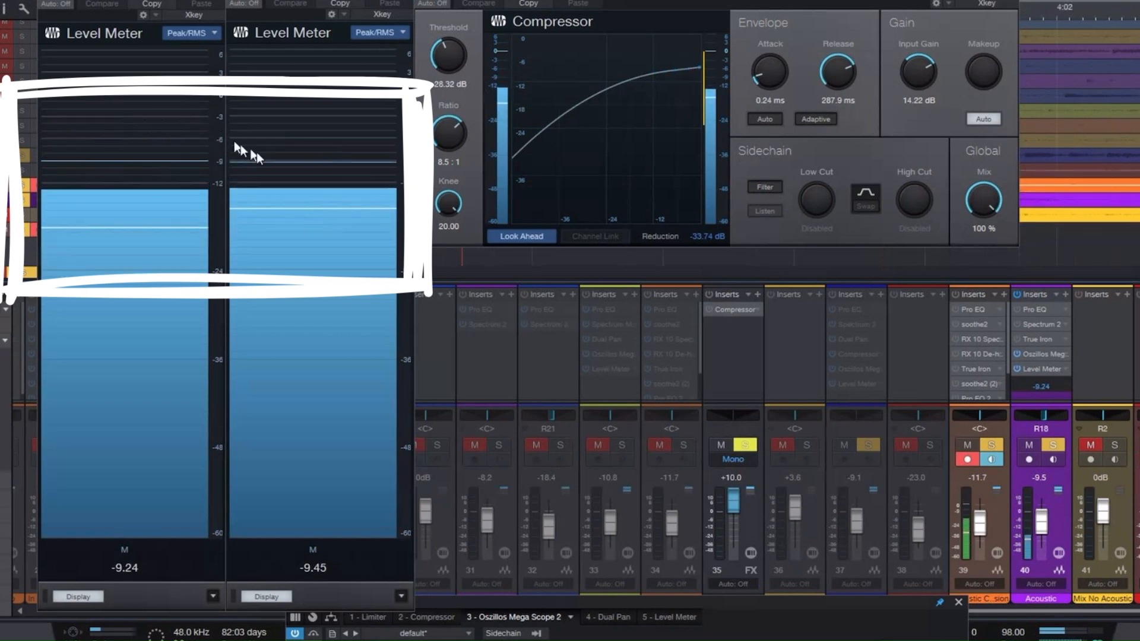
# Bring the Oszillos Mega Scope into view and compare the acoustic guitar's waveforms with the compressor bypassed and active, leaving it active.
pyautogui.moveTo(297, 161)
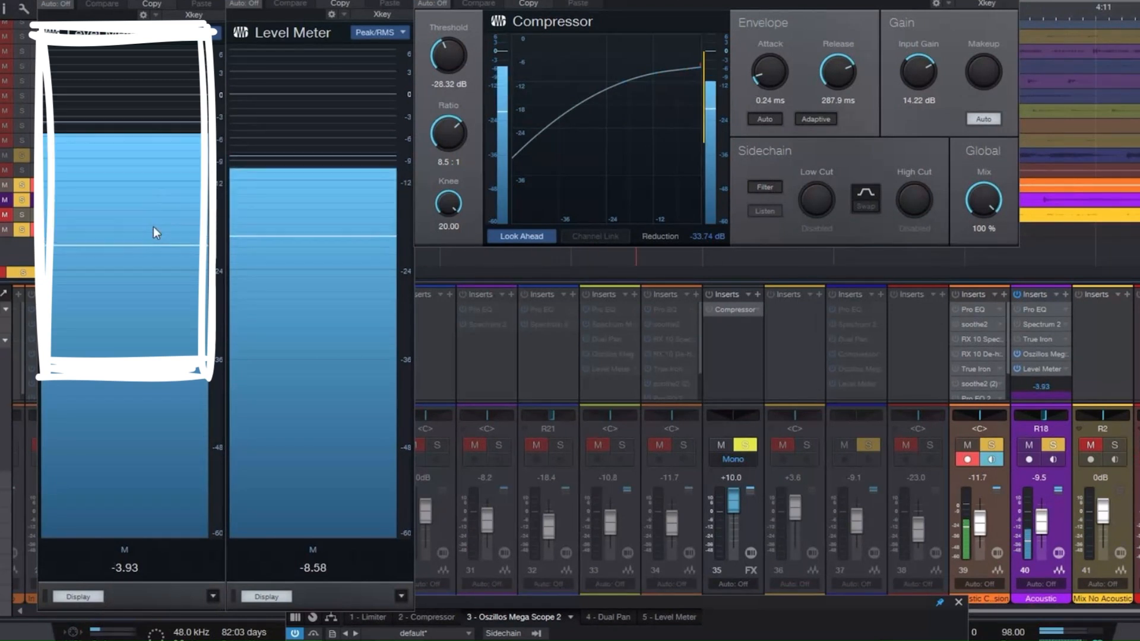
pyautogui.moveTo(153, 228)
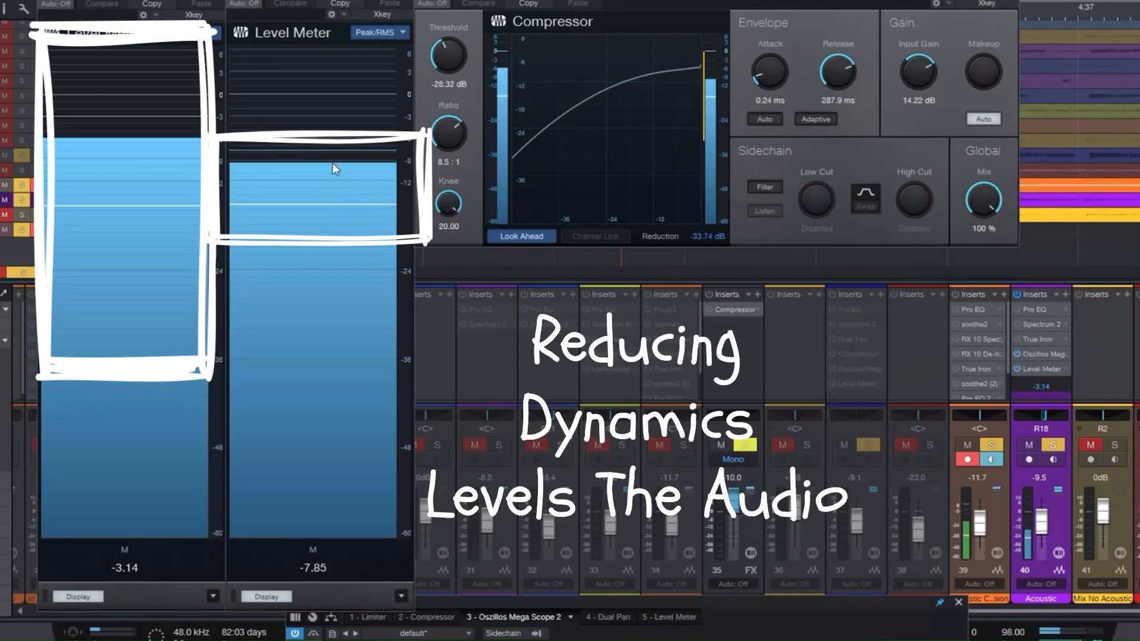
pyautogui.moveTo(331, 164)
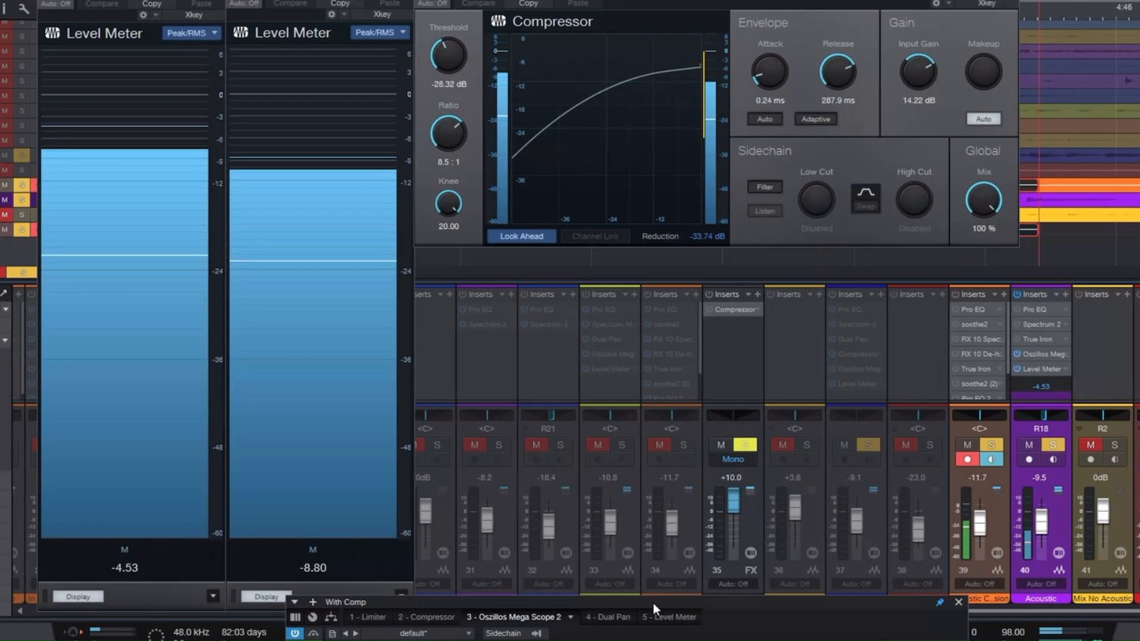
pyautogui.moveTo(653, 603); pyautogui.dragTo(690, 321)
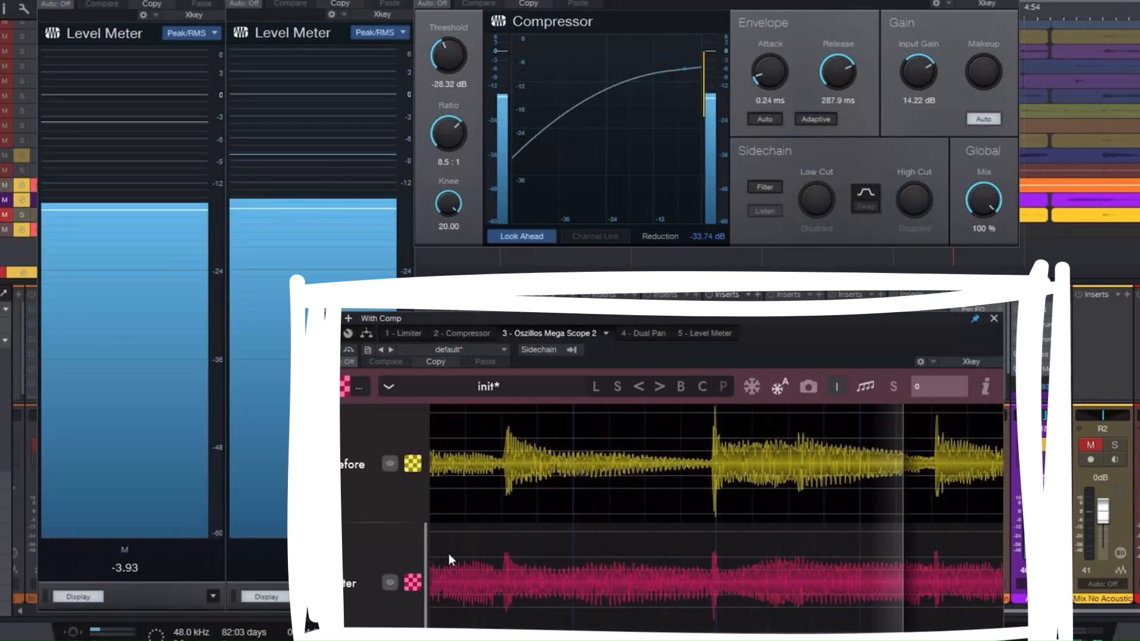
pyautogui.click(424, 1)
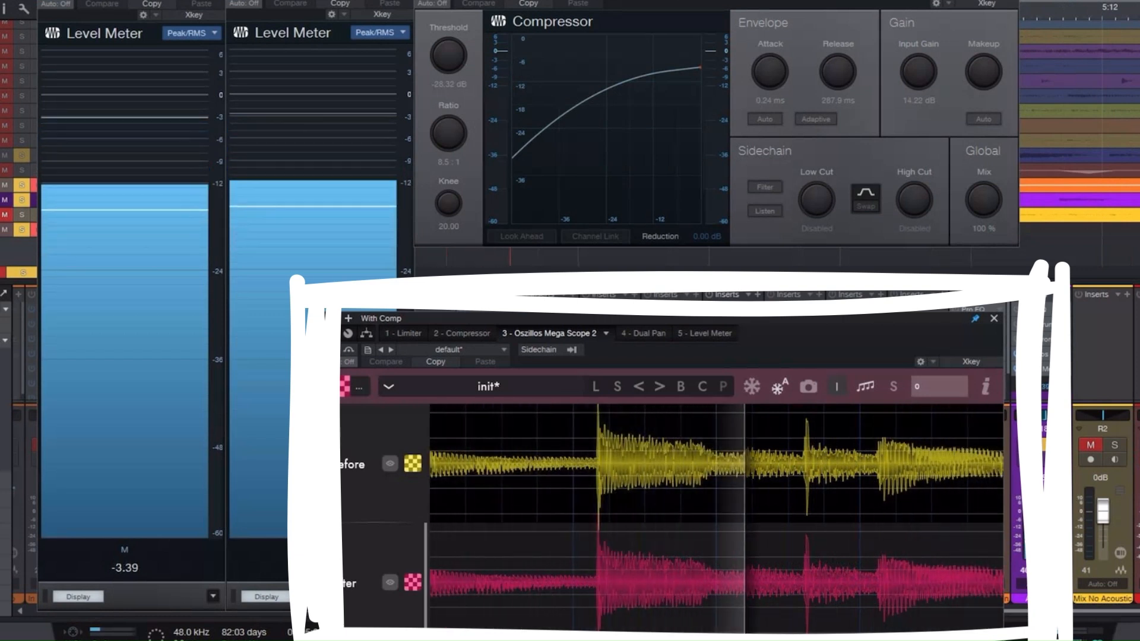
pyautogui.click(421, 3)
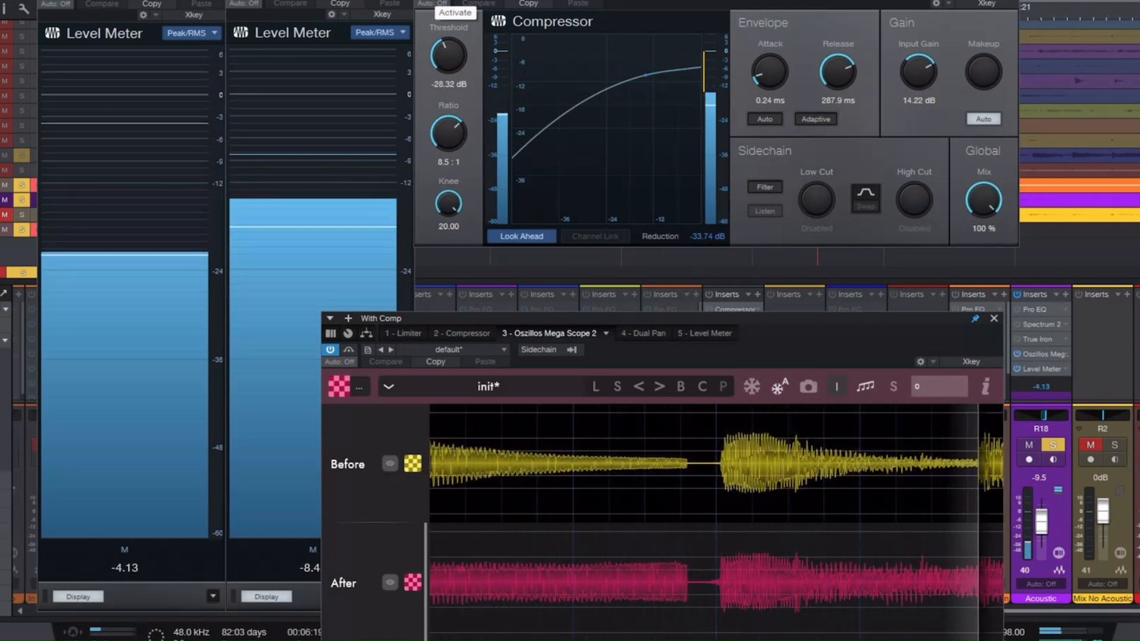
pyautogui.click(424, 3)
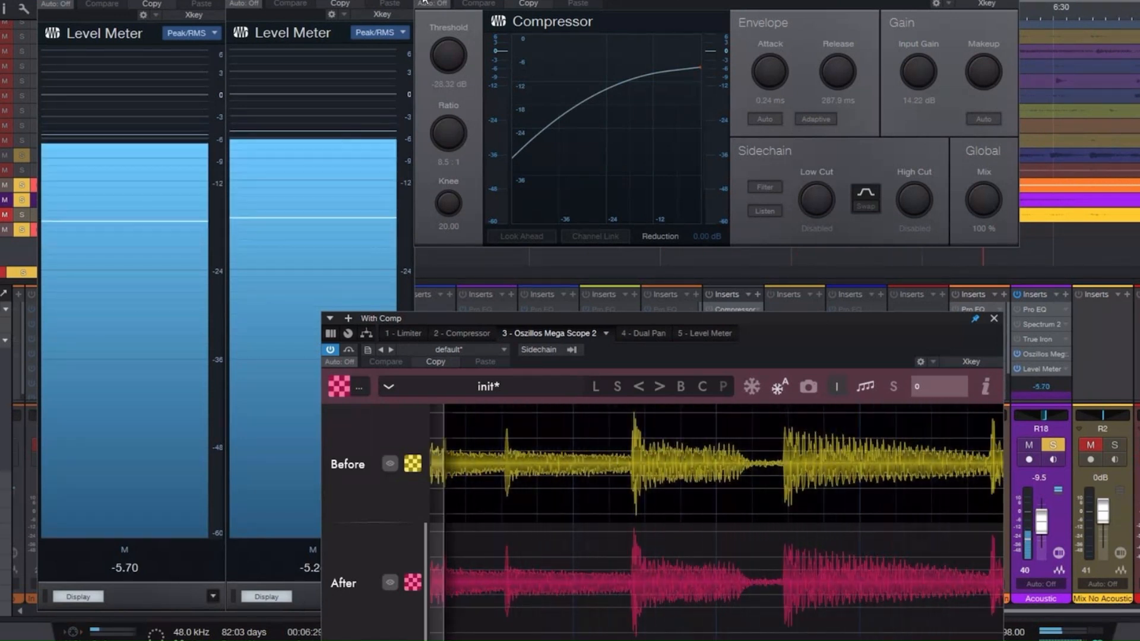
pyautogui.click(423, 1)
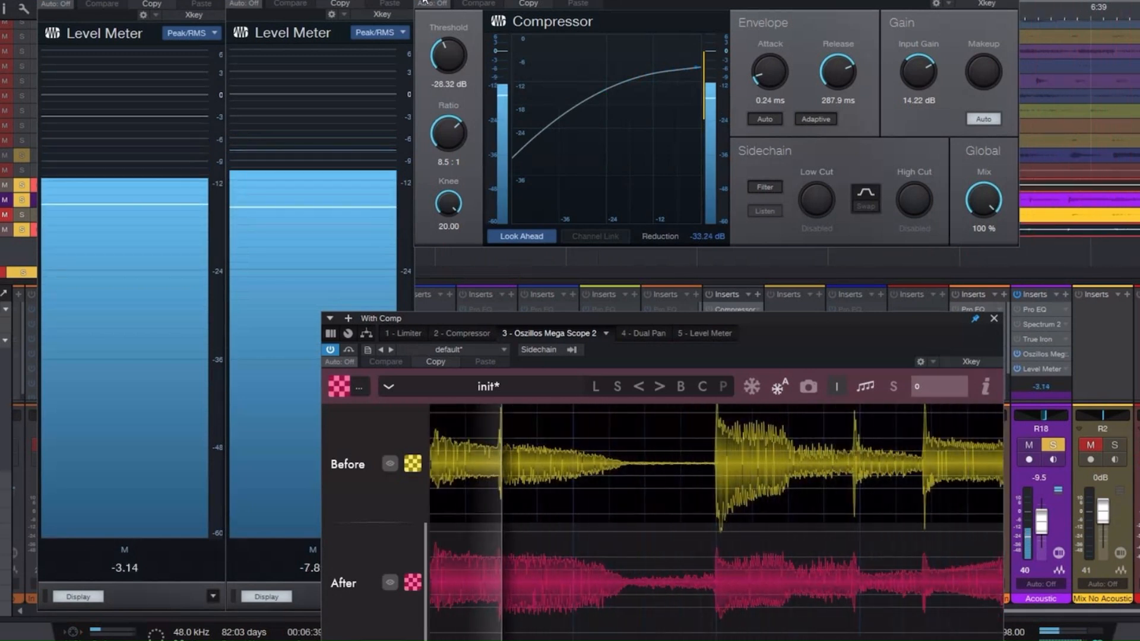
pyautogui.click(423, 2)
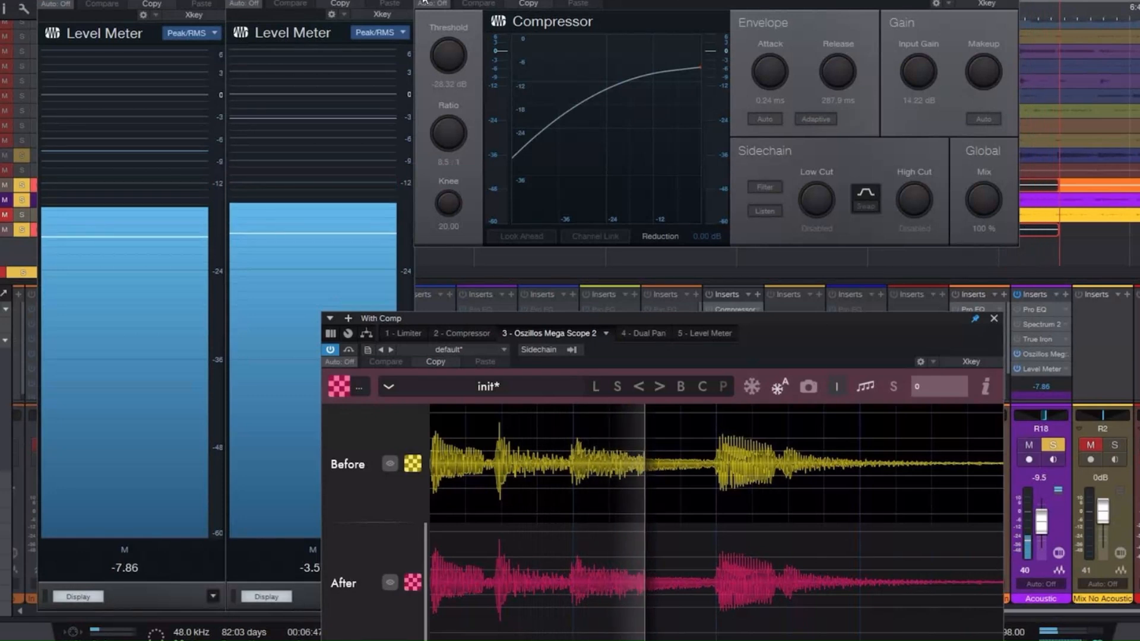
pyautogui.click(424, 1)
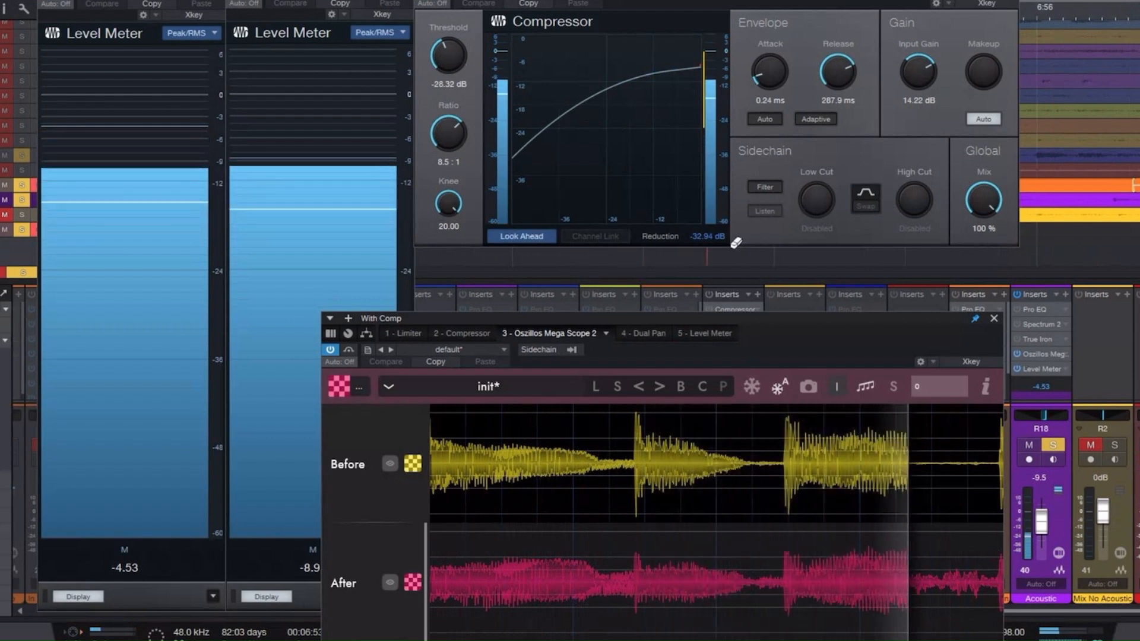
# Solo the Mix No Acoustic channel and compare the acoustic guitar within the mix with the compressor bypassed and active.
pyautogui.click(1114, 446)
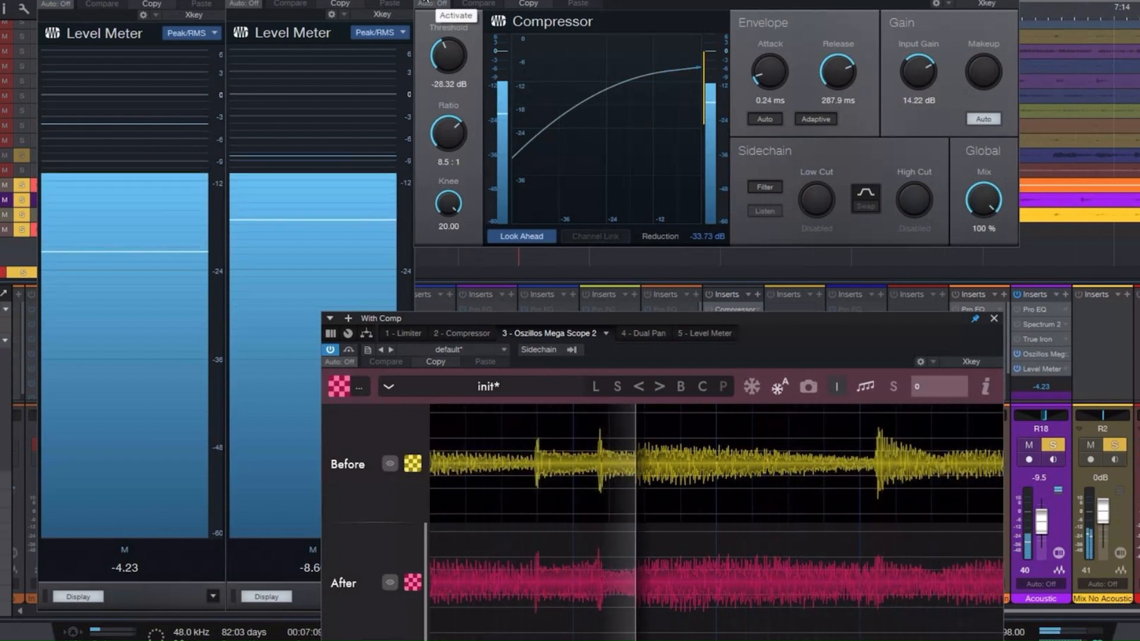
pyautogui.click(426, 2)
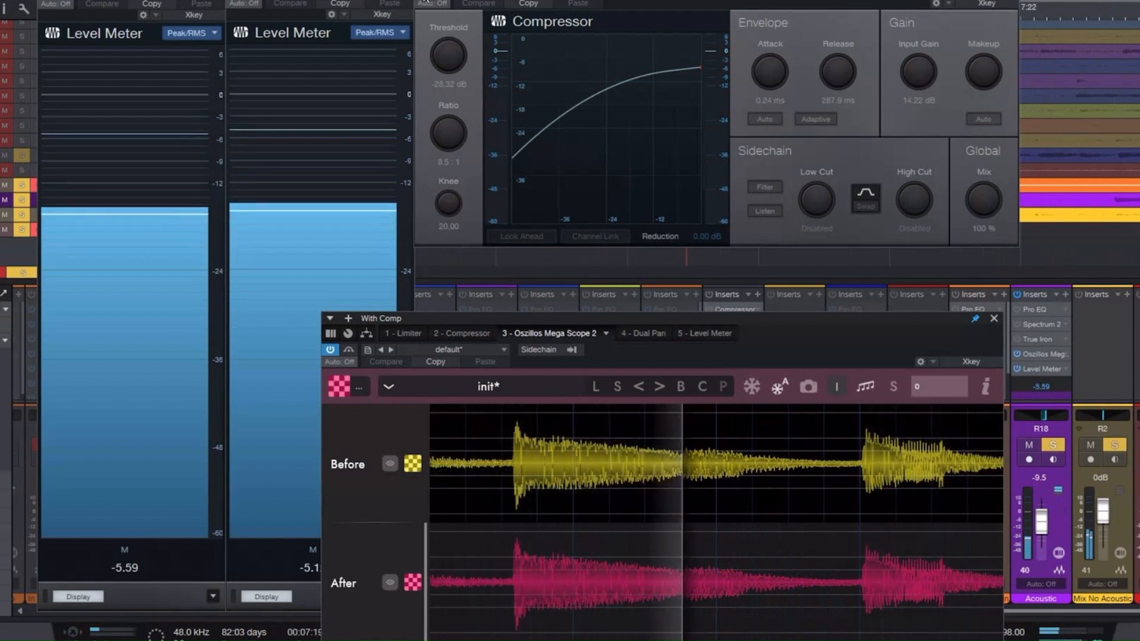
pyautogui.click(425, 0)
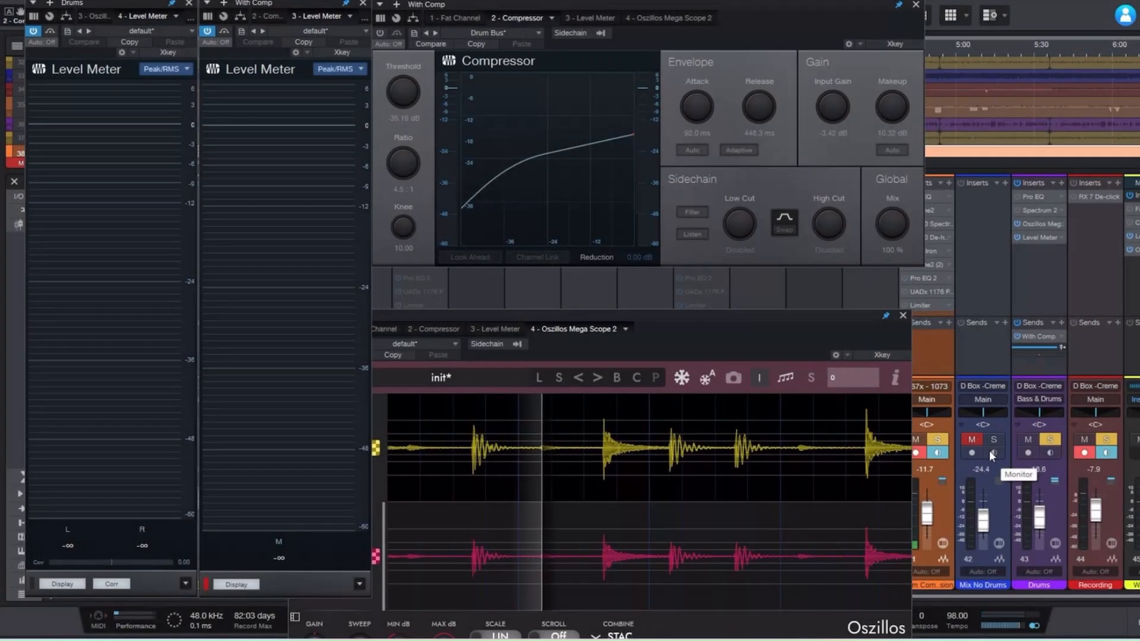
# Play the drums and lower the Drums channel fader to -29.0 dB.
pyautogui.press('space')
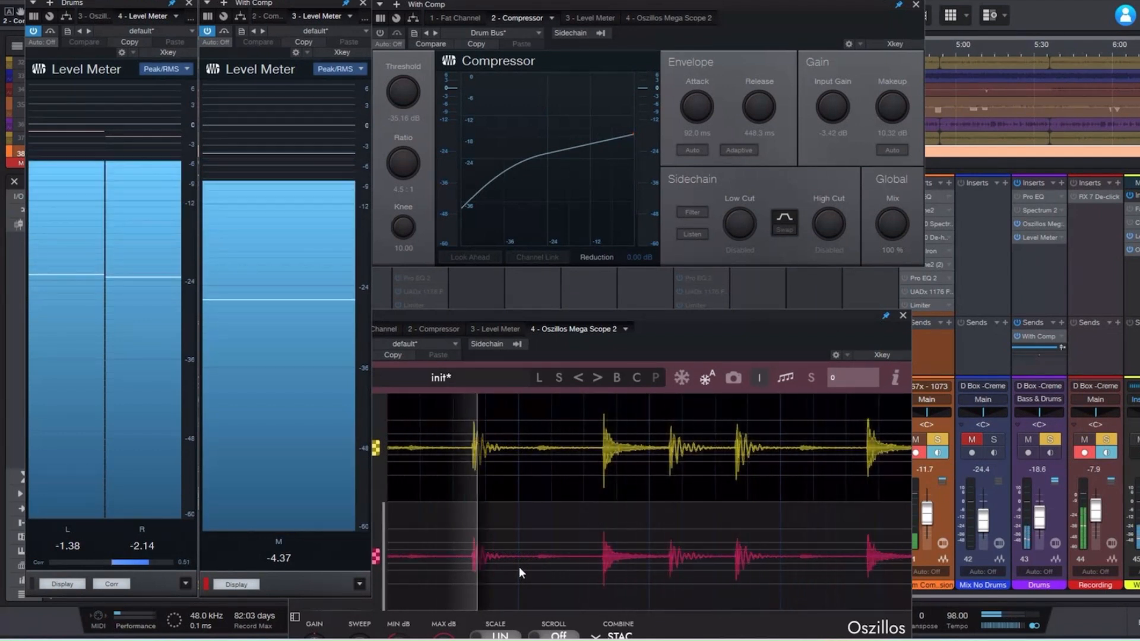
pyautogui.moveTo(1040, 502); pyautogui.dragTo(1038, 519)
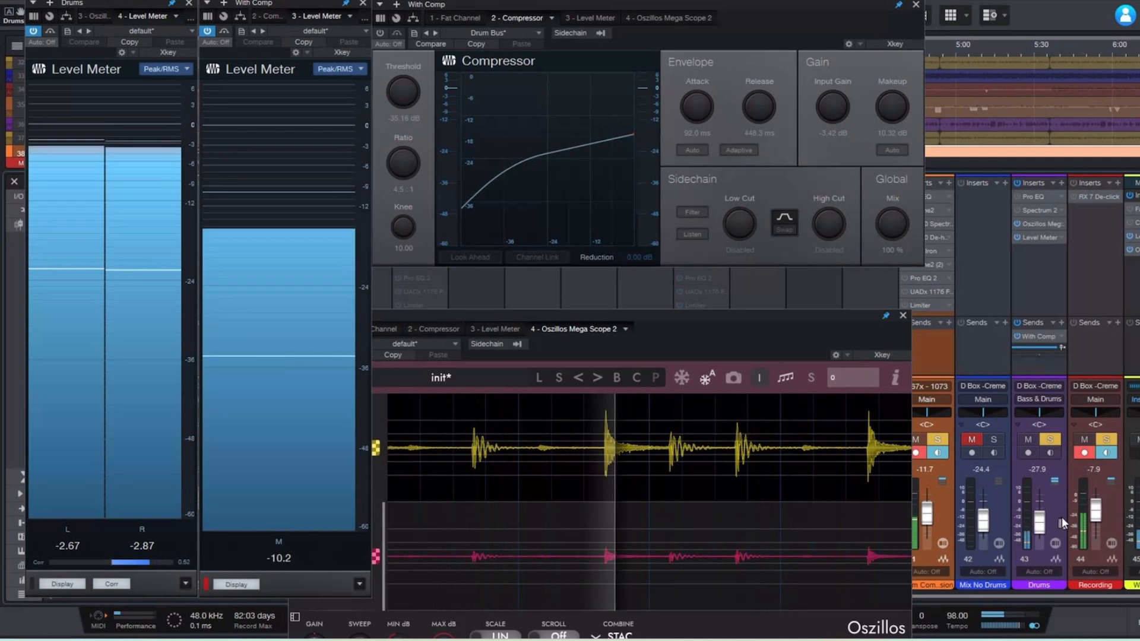
pyautogui.moveTo(1039, 522); pyautogui.dragTo(1043, 528)
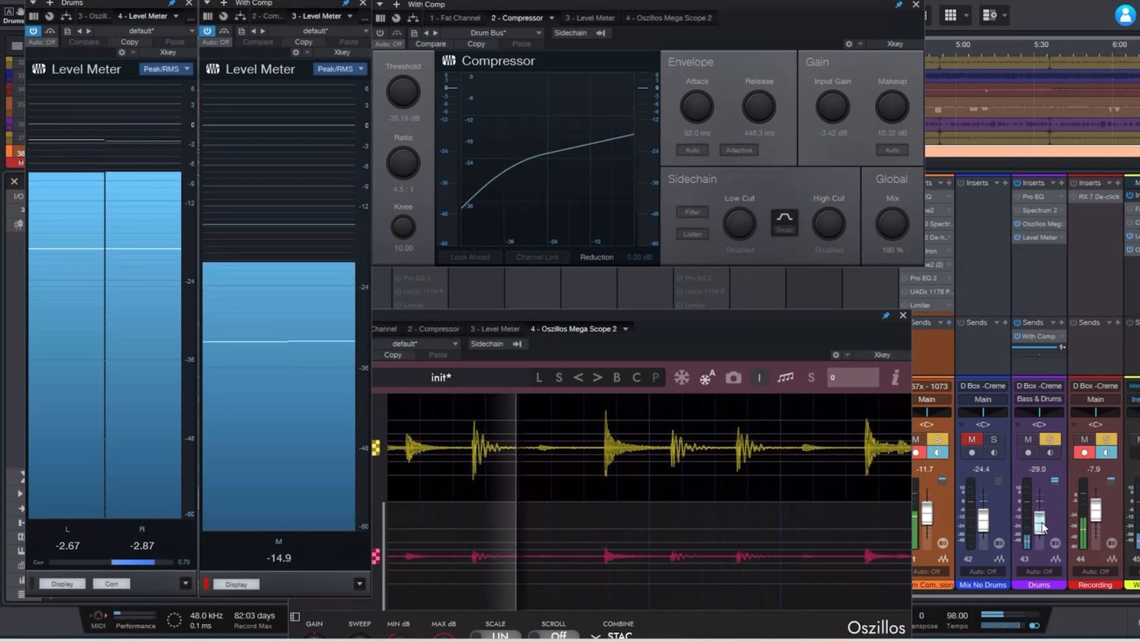
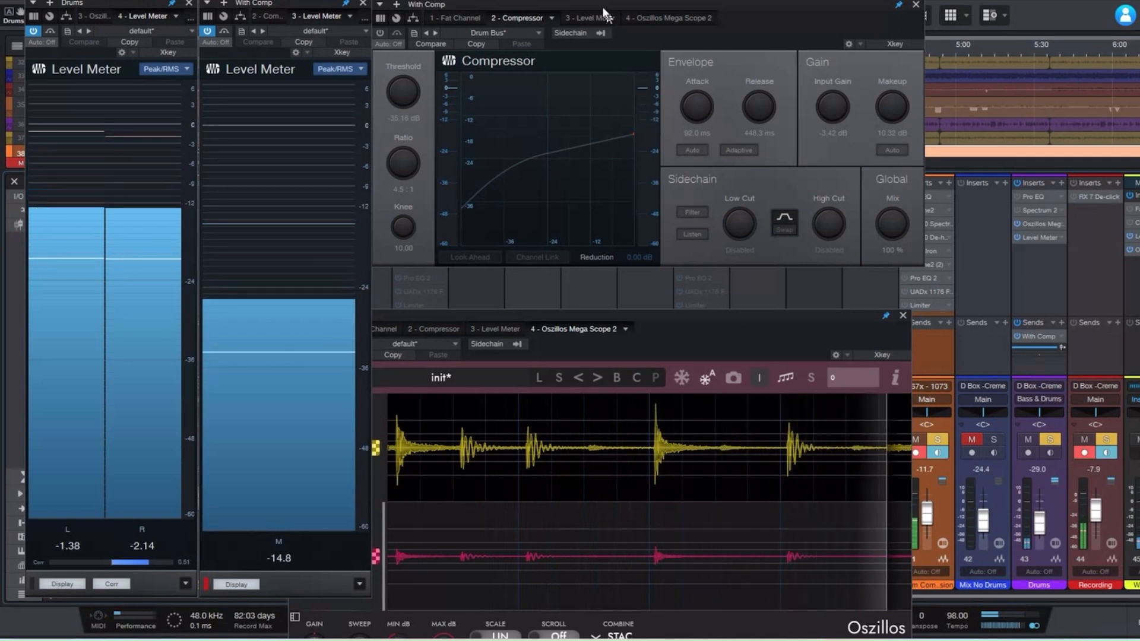
# Move the Compressor window aside to uncover the Fat Channel and solo the Mix No Drums channel.
pyautogui.moveTo(598, 8); pyautogui.dragTo(1139, 13)
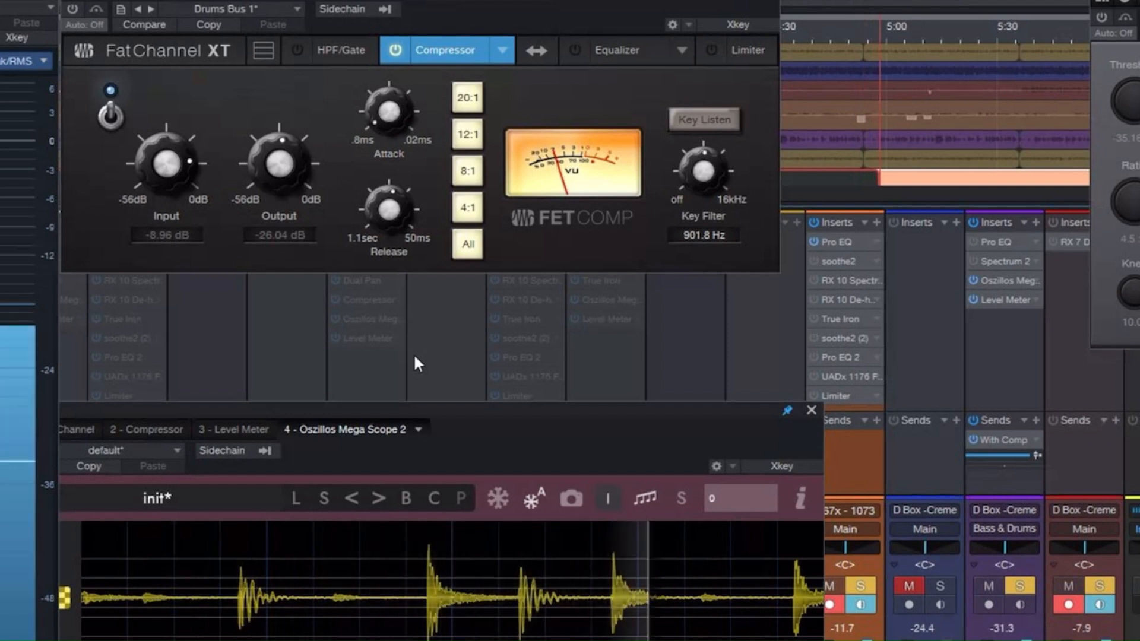
pyautogui.click(940, 587)
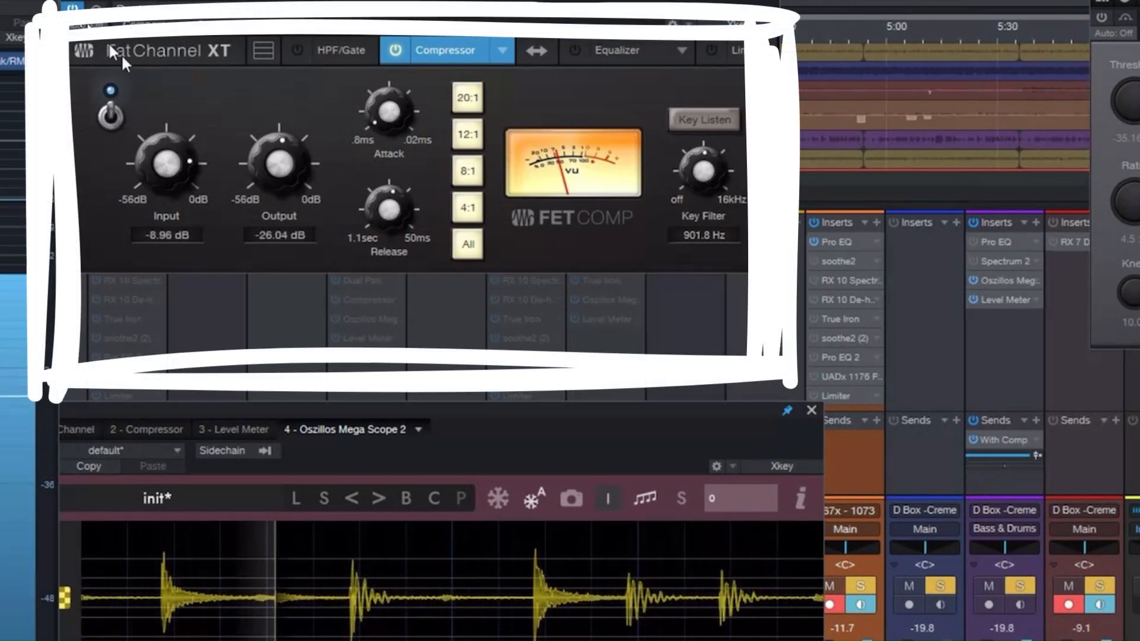
# Set the FET compressor's ratio to 4:1 and input to -9.52 dB, and try out the attack and release knobs.
pyautogui.click(479, 218)
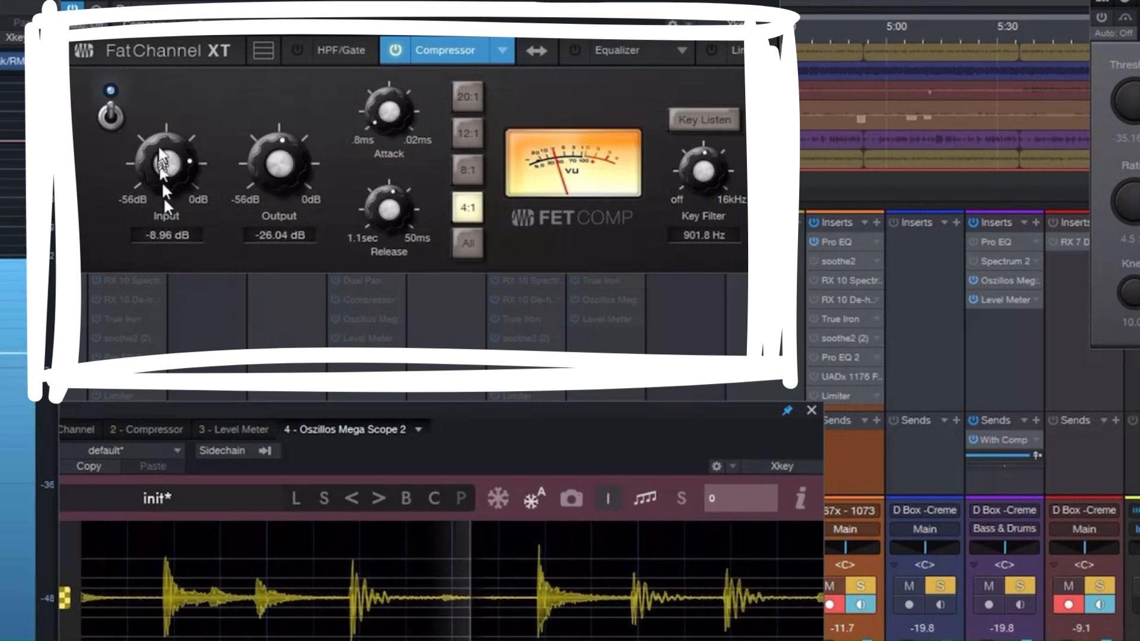
pyautogui.moveTo(175, 172)
pyautogui.mouseDown()
pyautogui.moveTo(168, 146)
pyautogui.moveTo(170, 179)
pyautogui.mouseUp()
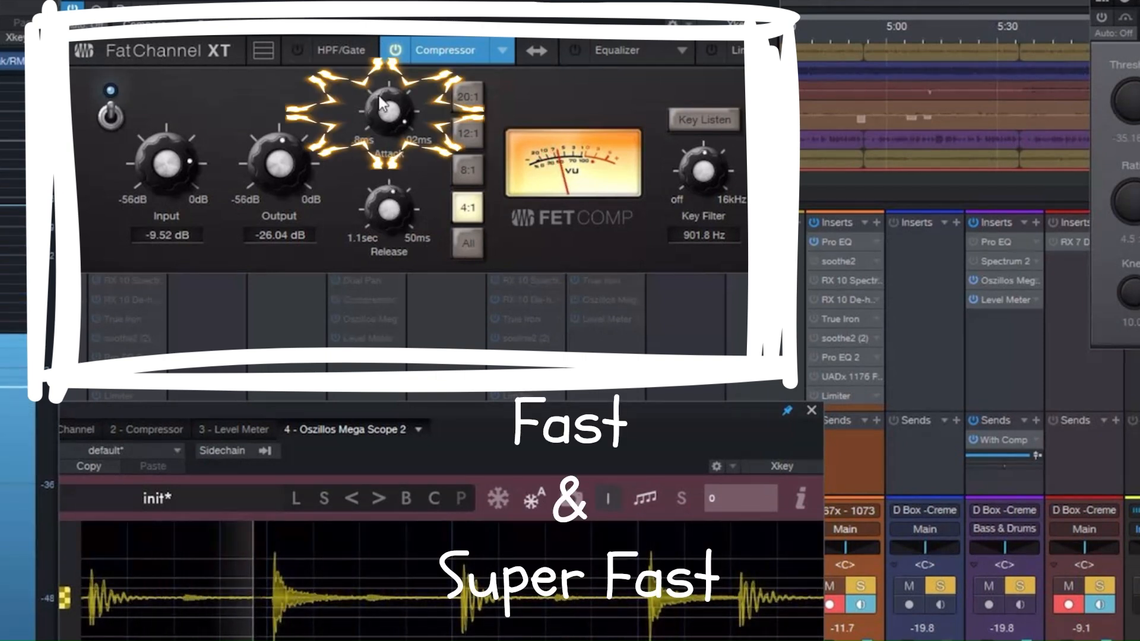
pyautogui.moveTo(378, 115); pyautogui.dragTo(377, 179)
pyautogui.moveTo(385, 273); pyautogui.dragTo(389, 288)
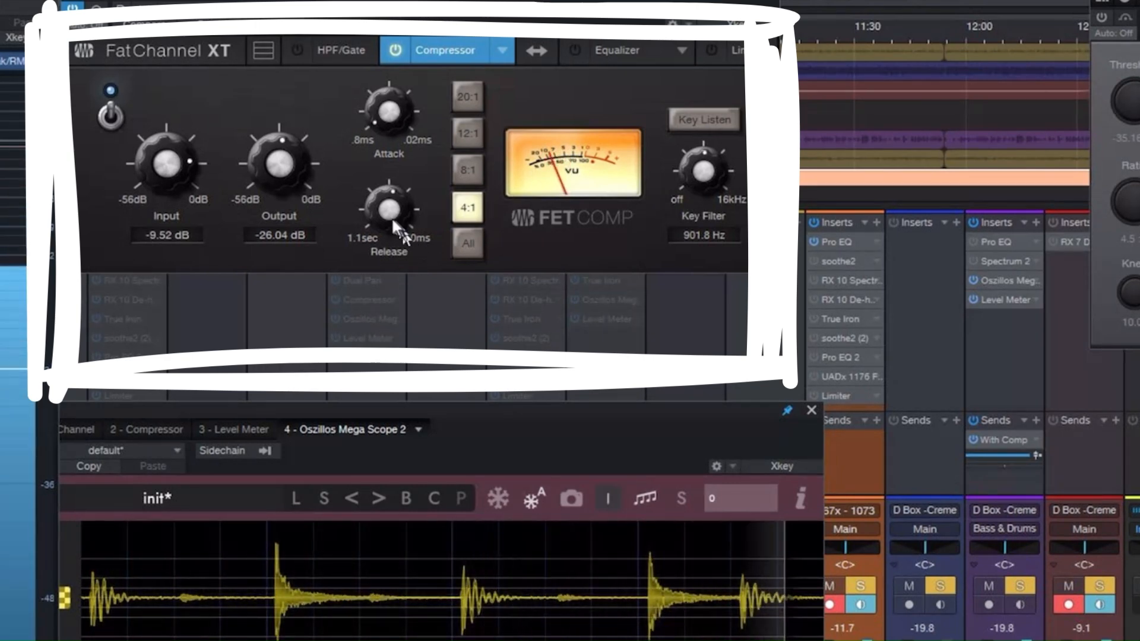
pyautogui.moveTo(393, 220); pyautogui.dragTo(392, 170)
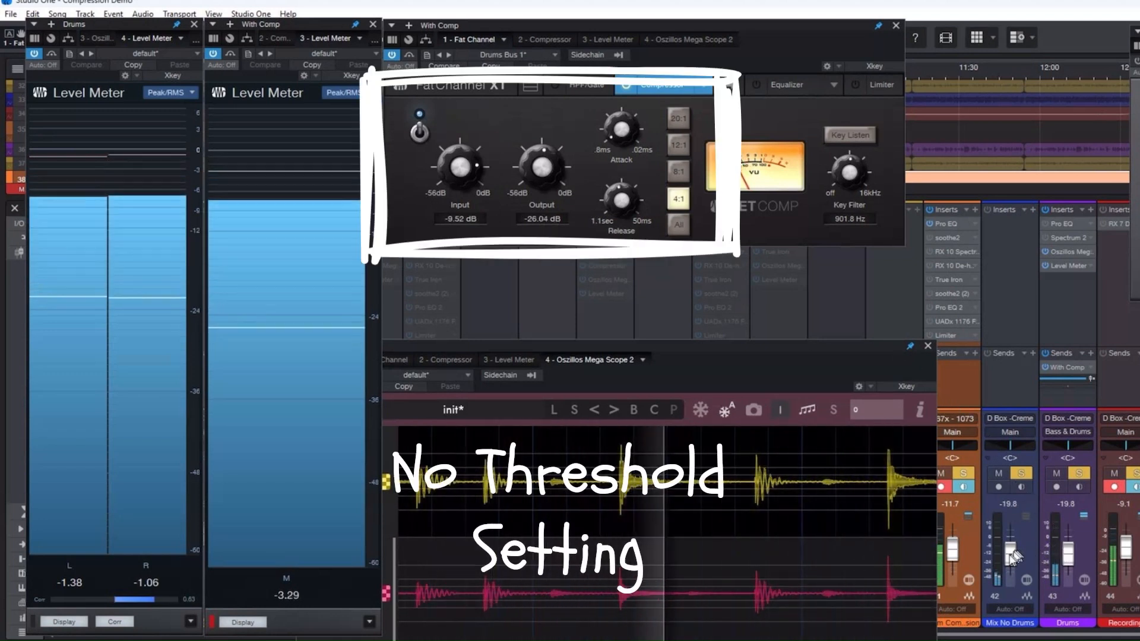
# Lower the Mix No Drums fader to -26.7 dB and raise the FET compressor's input to 0.00 dB.
pyautogui.moveTo(1010, 555); pyautogui.dragTo(1011, 564)
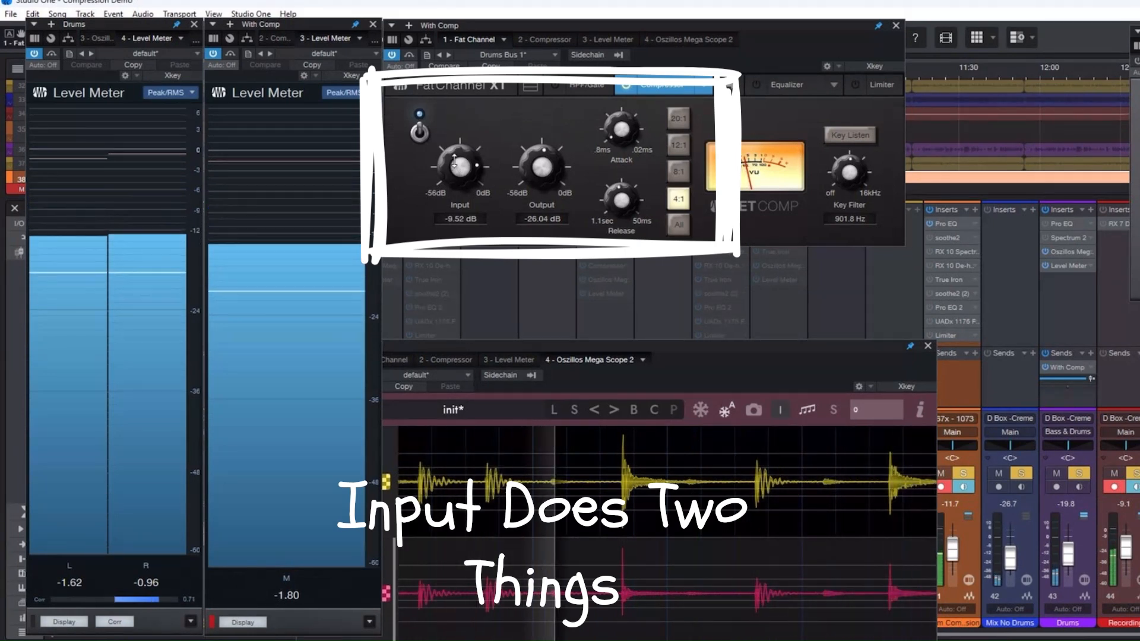
pyautogui.moveTo(454, 162); pyautogui.dragTo(457, 141)
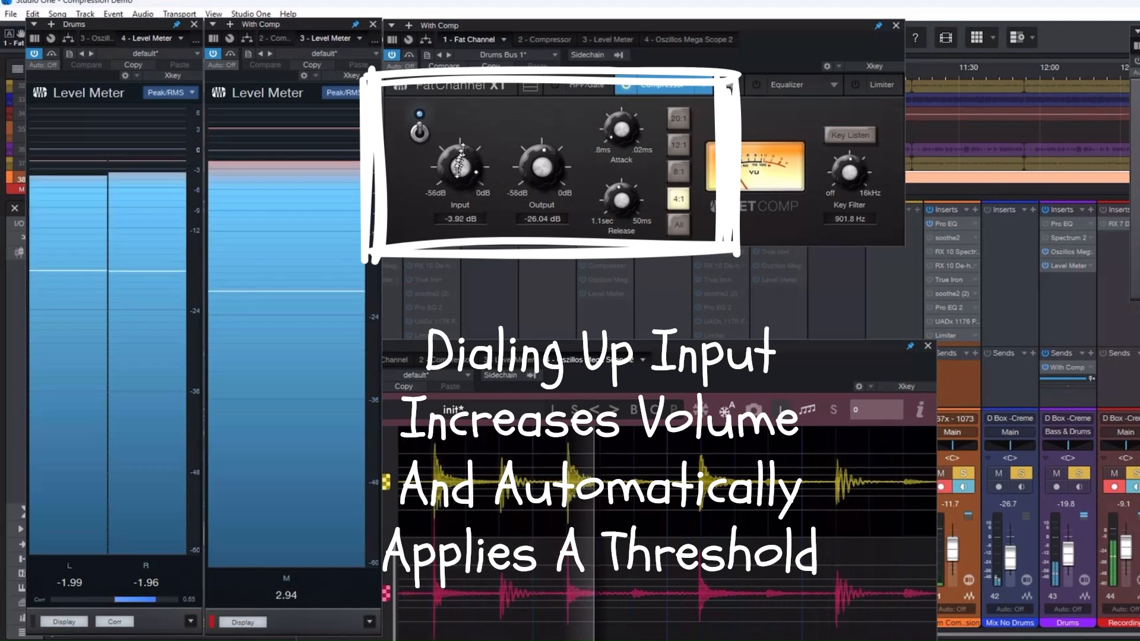
pyautogui.moveTo(453, 205); pyautogui.dragTo(460, 162)
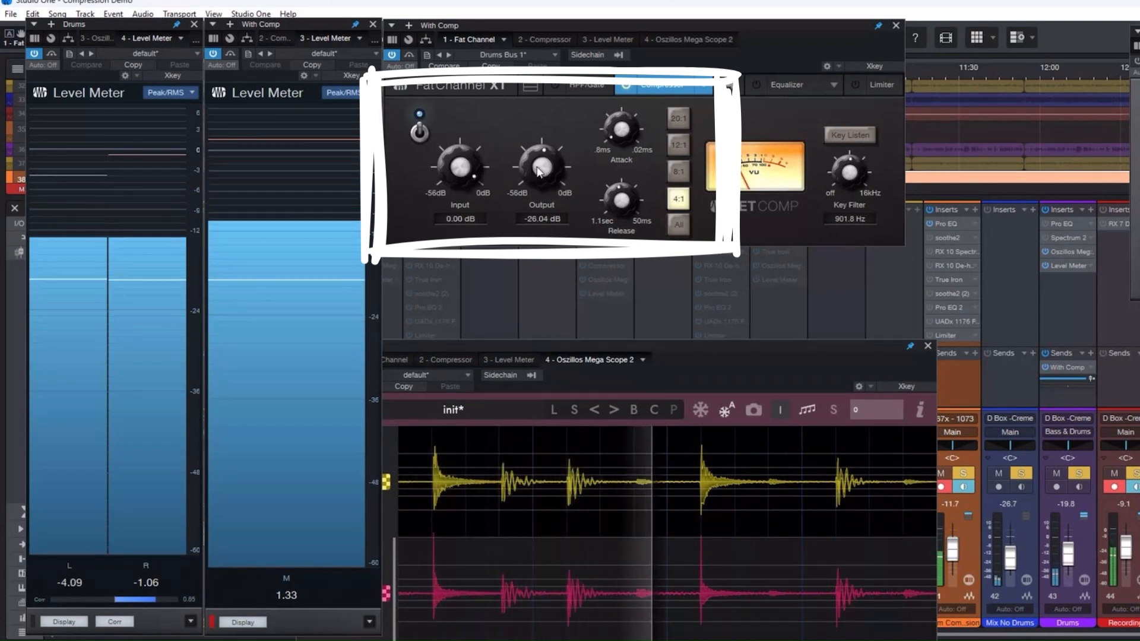
# Try the FET compressor's output at -21.00 dB against full input and return it to -26.04 dB.
pyautogui.moveTo(537, 166); pyautogui.dragTo(534, 158)
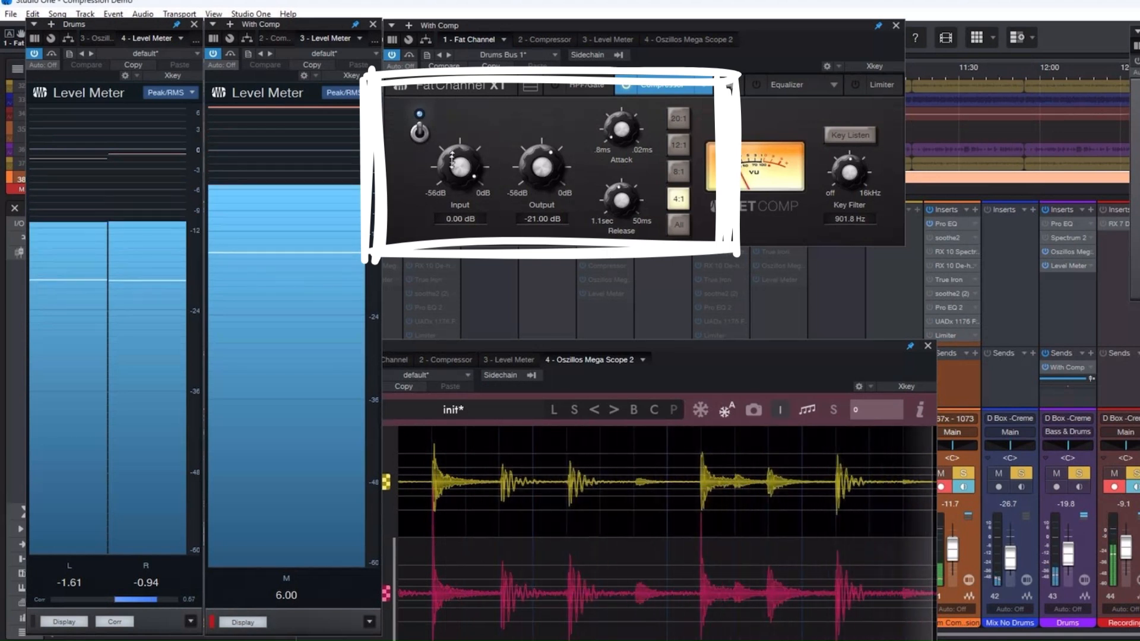
pyautogui.moveTo(449, 184)
pyautogui.mouseDown()
pyautogui.moveTo(448, 246)
pyautogui.moveTo(457, 173)
pyautogui.mouseUp()
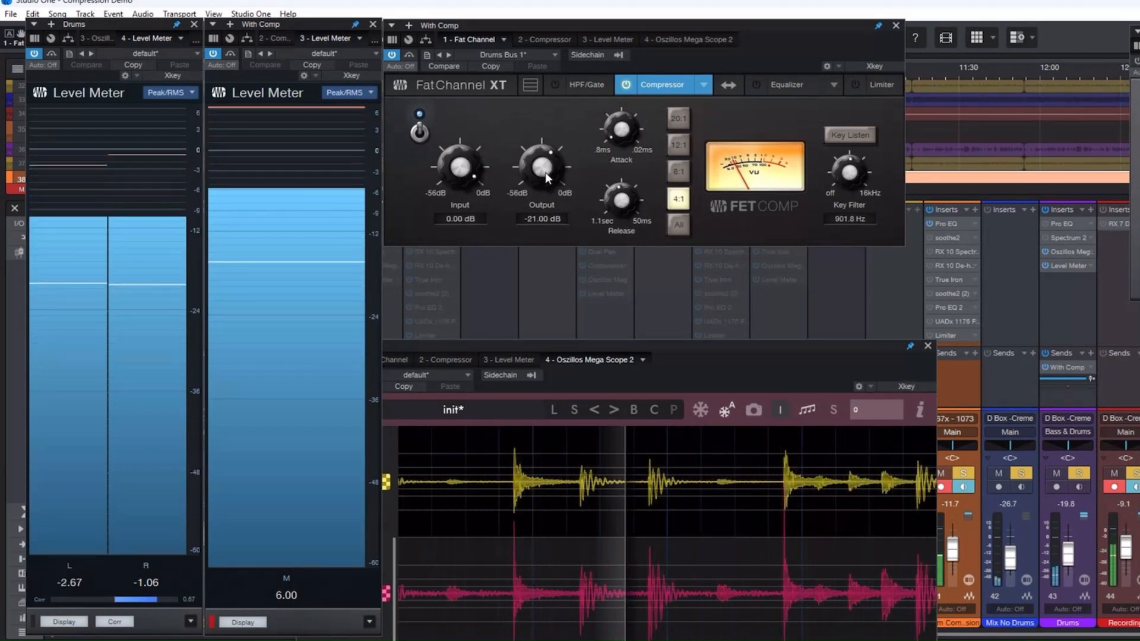
pyautogui.moveTo(545, 172)
pyautogui.mouseDown()
pyautogui.moveTo(540, 146)
pyautogui.moveTo(539, 180)
pyautogui.mouseUp()
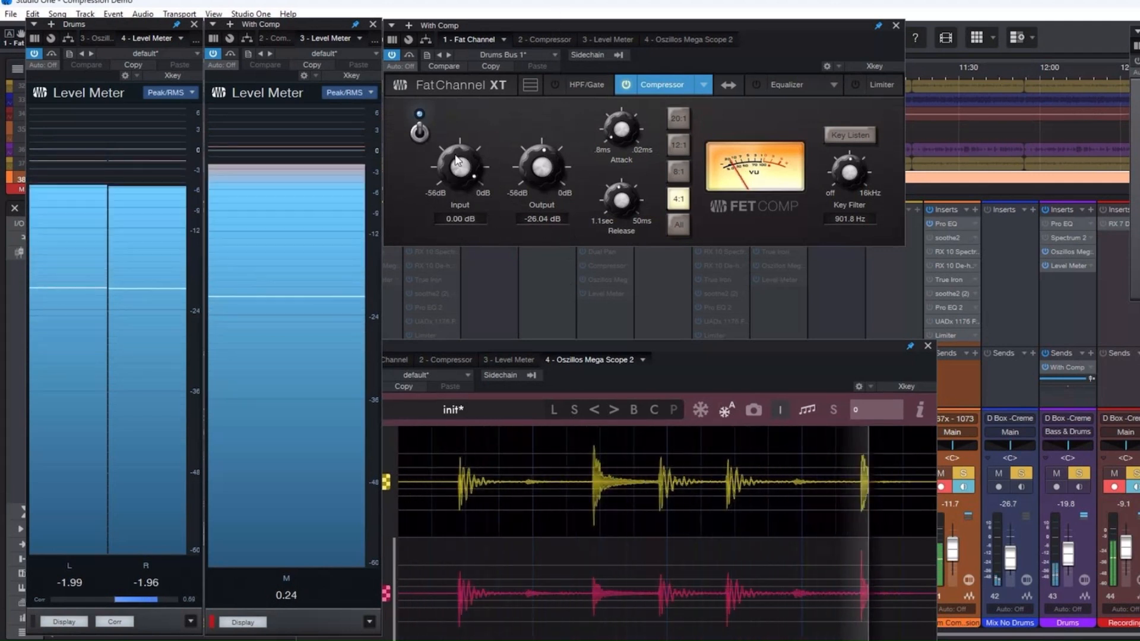
# Set the FET compressor's input to -4.20 dB, try the 20:1 ratio, and engage the All ratio mode.
pyautogui.moveTo(458, 170)
pyautogui.mouseDown()
pyautogui.moveTo(461, 215)
pyautogui.moveTo(459, 181)
pyautogui.mouseUp()
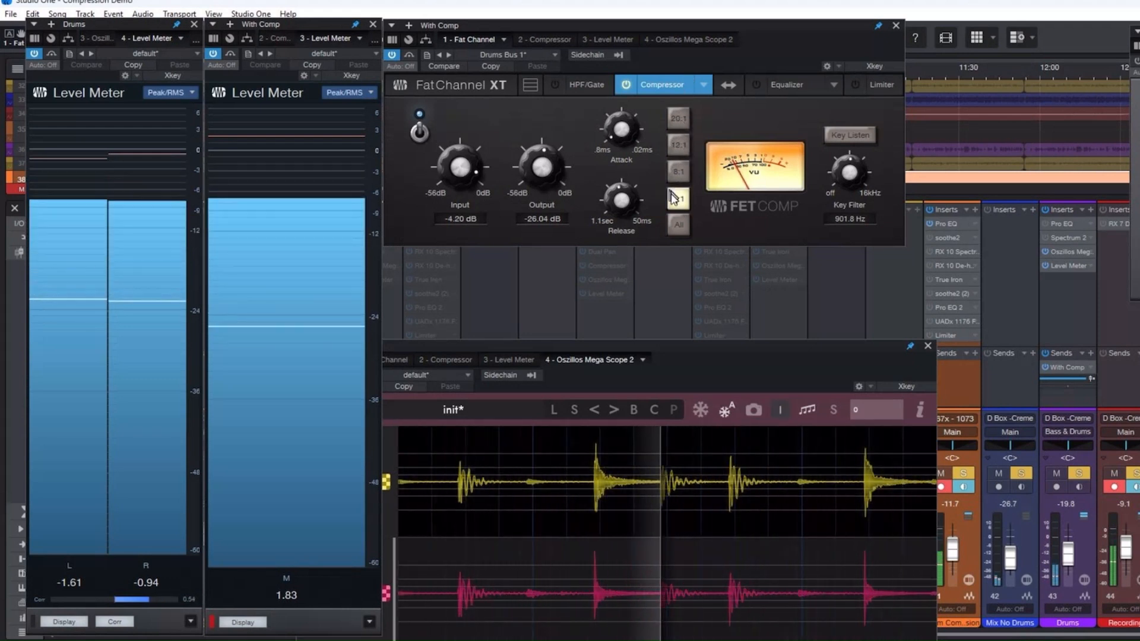
pyautogui.click(675, 138)
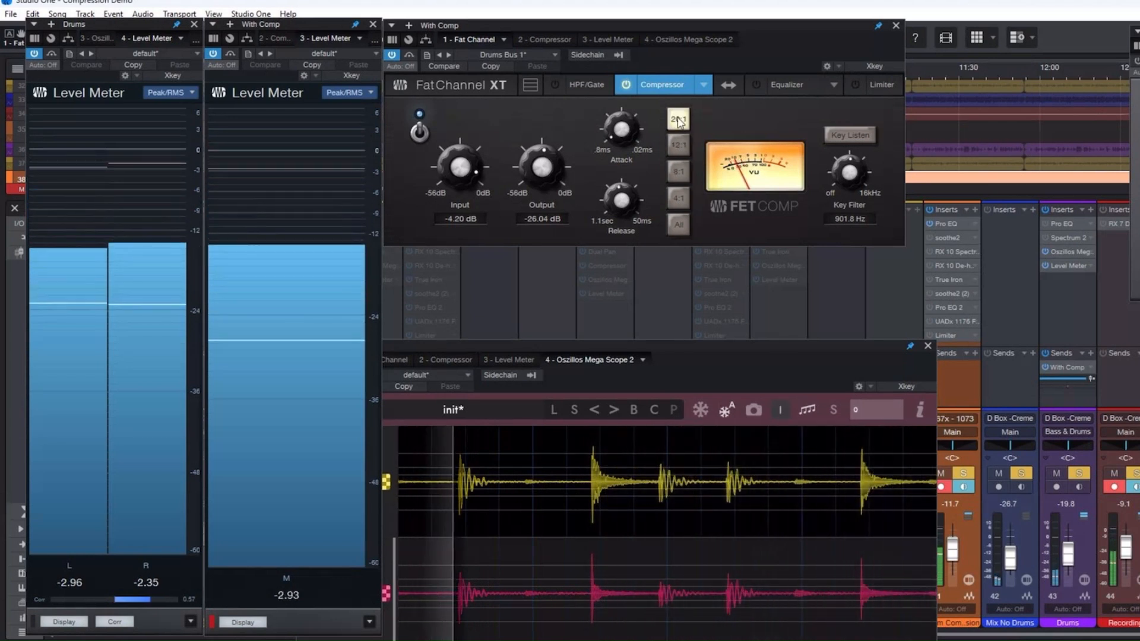
pyautogui.click(678, 119)
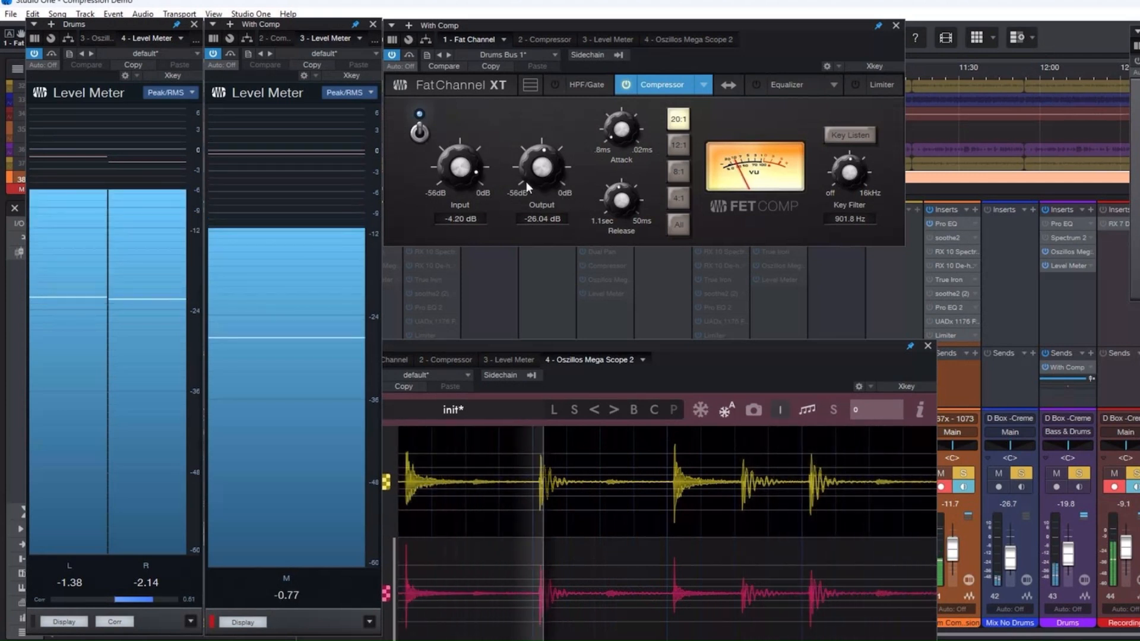
pyautogui.click(677, 226)
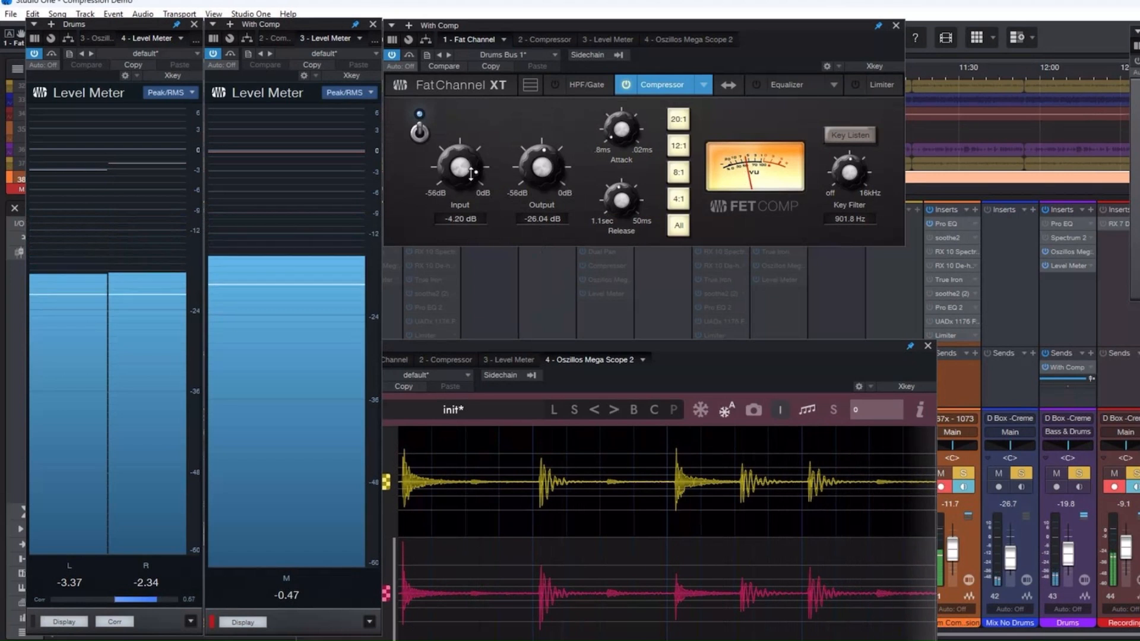
# Sweep the FET compressor's input in All mode, finishing with input at 0.00 dB and output at -27.44 dB.
pyautogui.moveTo(471, 173); pyautogui.dragTo(460, 154)
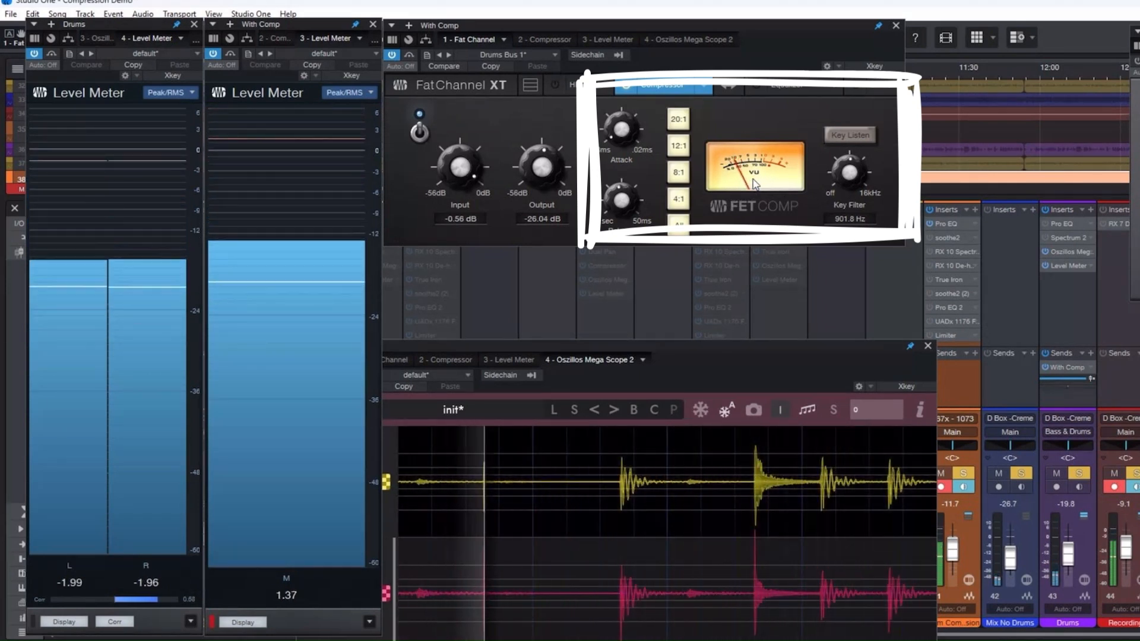
pyautogui.moveTo(462, 150); pyautogui.dragTo(466, 190)
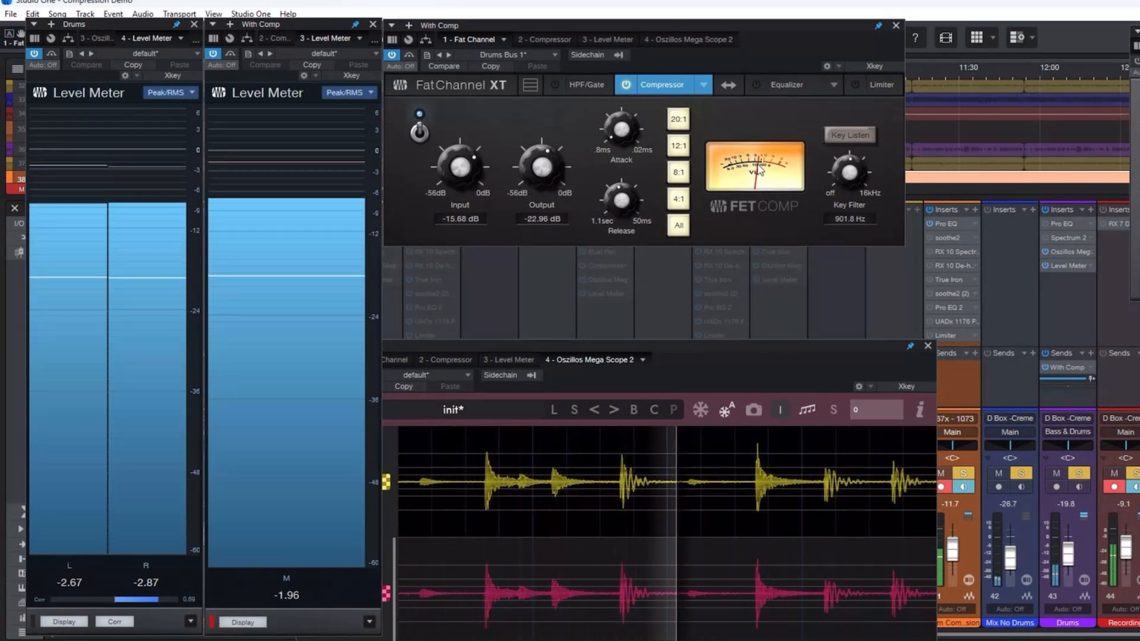
pyautogui.moveTo(455, 167); pyautogui.dragTo(457, 129)
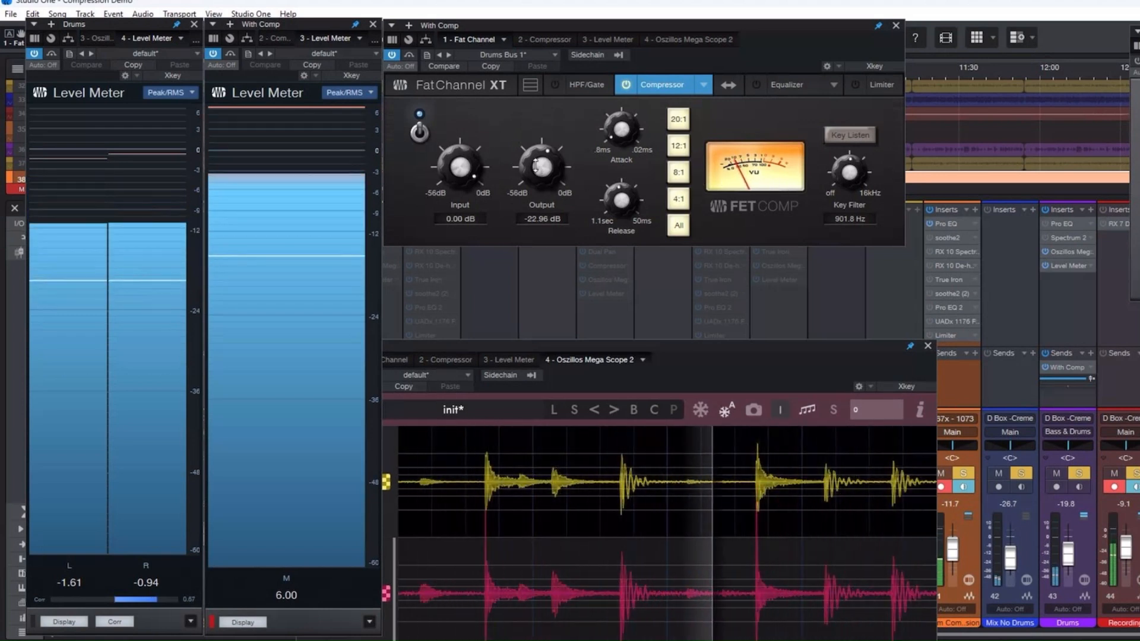
pyautogui.moveTo(536, 165); pyautogui.dragTo(534, 173)
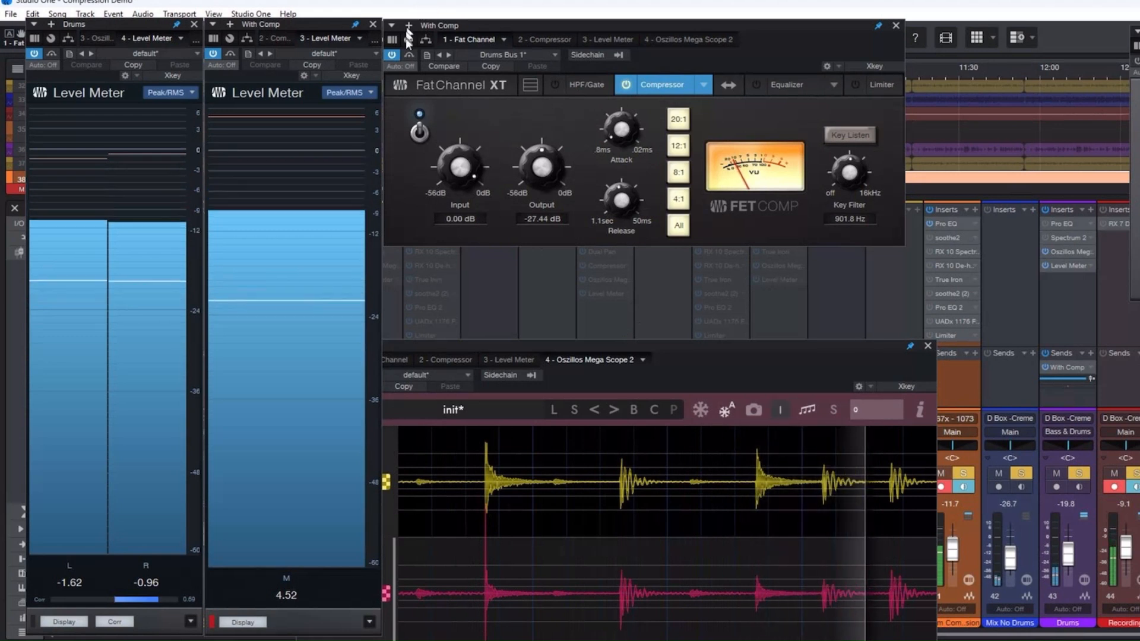
# Bypass the Fat Channel, move its window out of view, and place the Compressor window above the Oszillos scope.
pyautogui.click(394, 55)
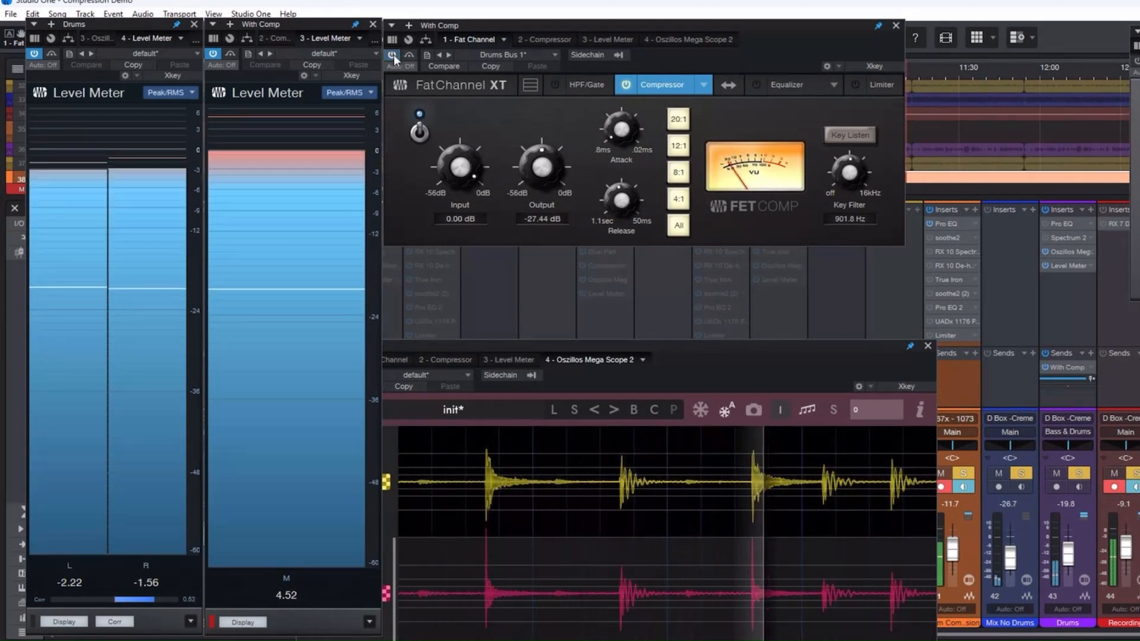
pyautogui.moveTo(691, 32); pyautogui.dragTo(825, 159)
pyautogui.moveTo(1137, 31); pyautogui.dragTo(368, 21)
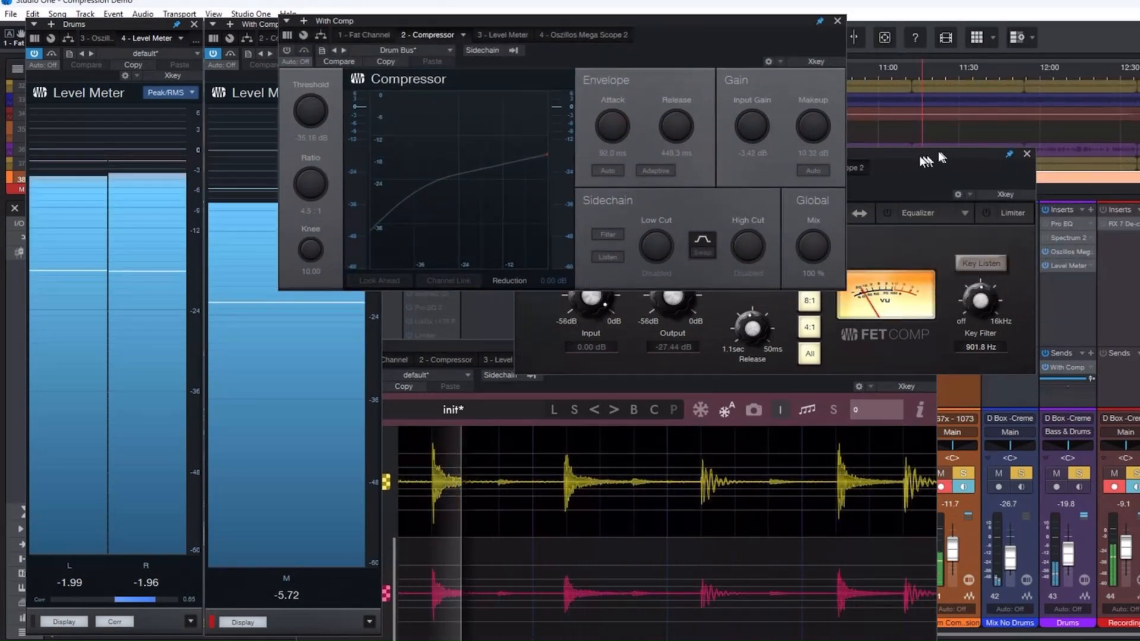
pyautogui.moveTo(939, 158); pyautogui.dragTo(1139, 72)
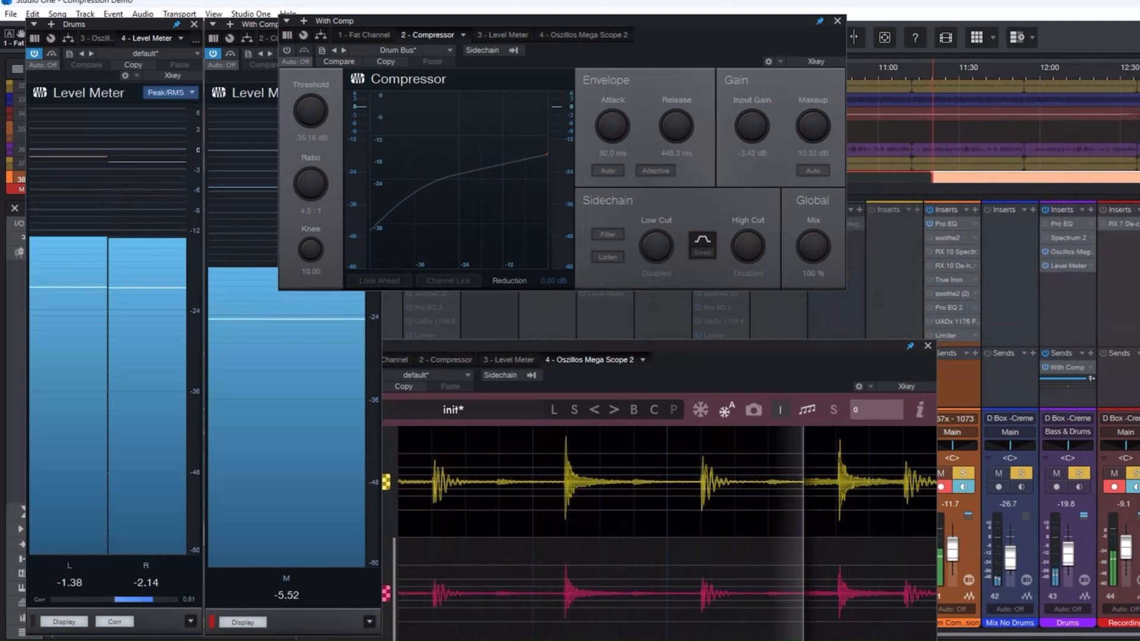
pyautogui.moveTo(683, 22); pyautogui.dragTo(785, 24)
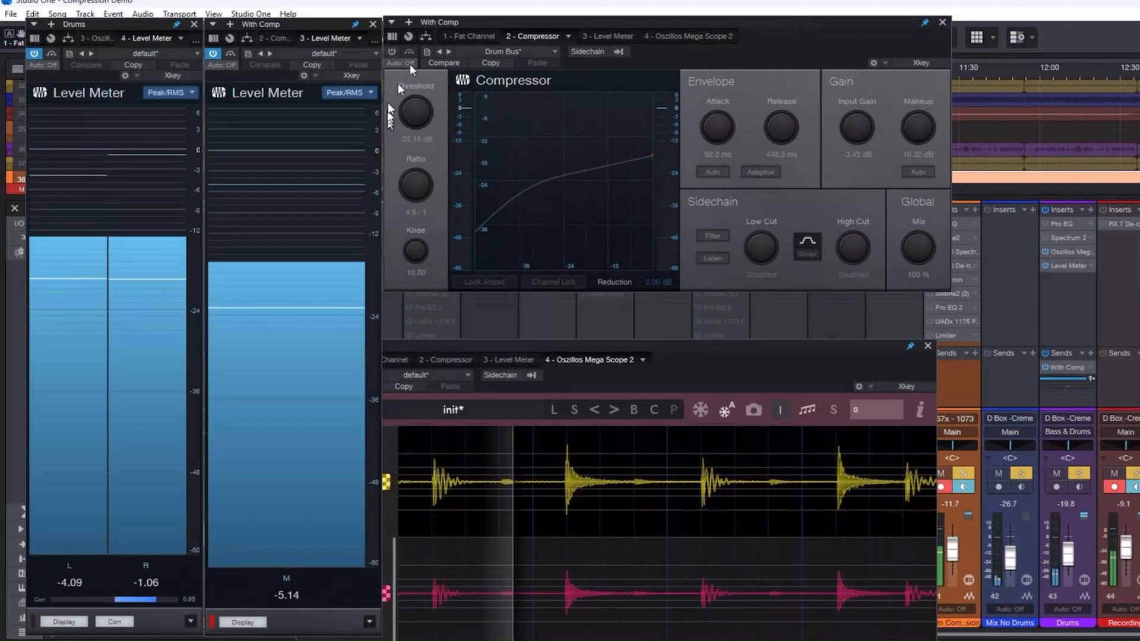
# Activate the Drum Bus compressor and set its attack to 30.0 ms and release to 330.8 ms.
pyautogui.click(391, 52)
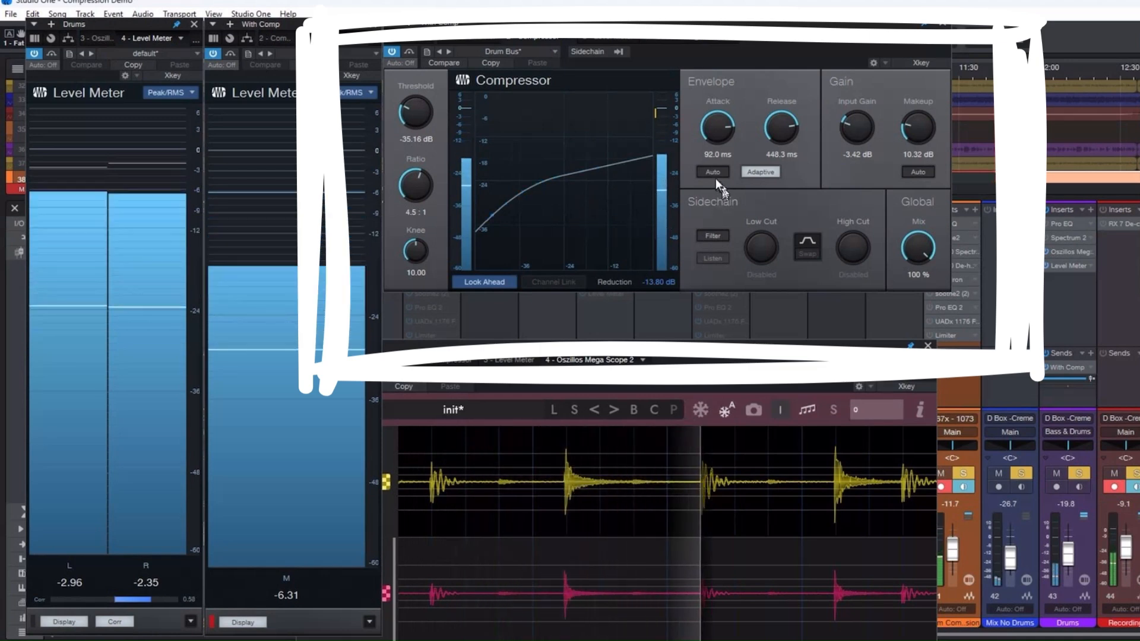
pyautogui.scroll(-10, 725, 149)
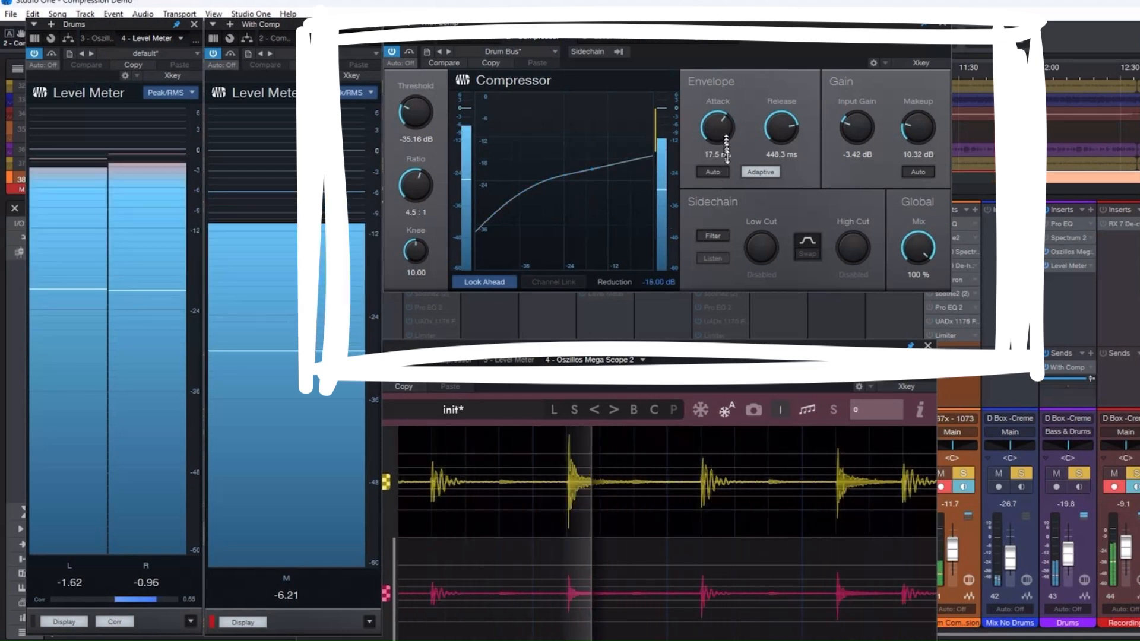
pyautogui.moveTo(726, 150)
pyautogui.mouseDown()
pyautogui.moveTo(731, 188)
pyautogui.moveTo(728, 110)
pyautogui.moveTo(730, 152)
pyautogui.mouseUp()
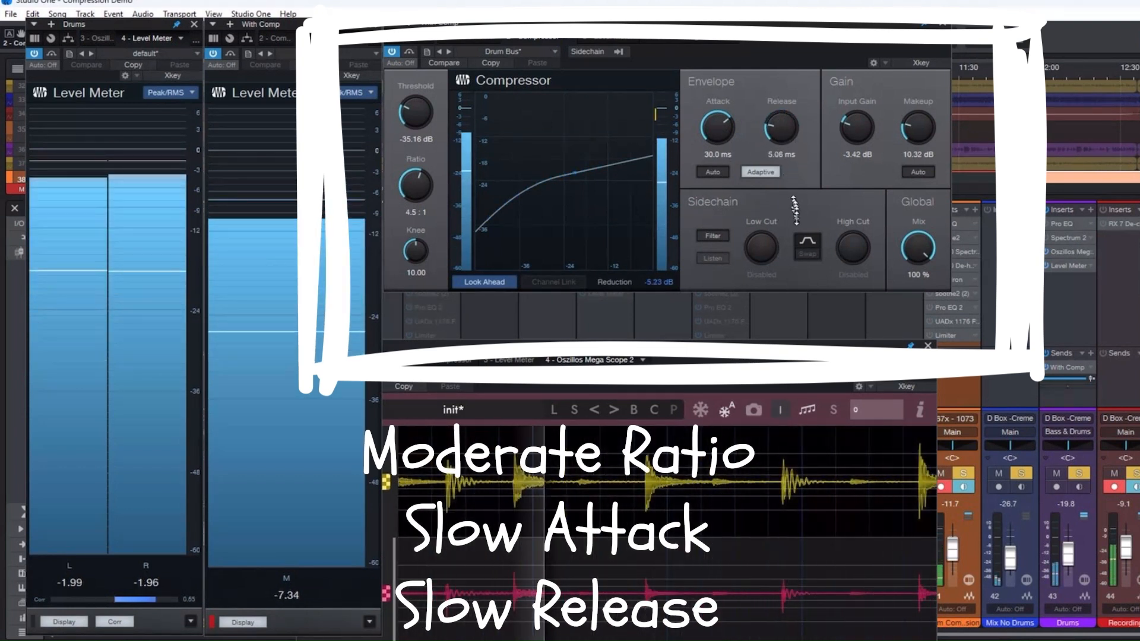
pyautogui.moveTo(799, 231); pyautogui.dragTo(787, 131)
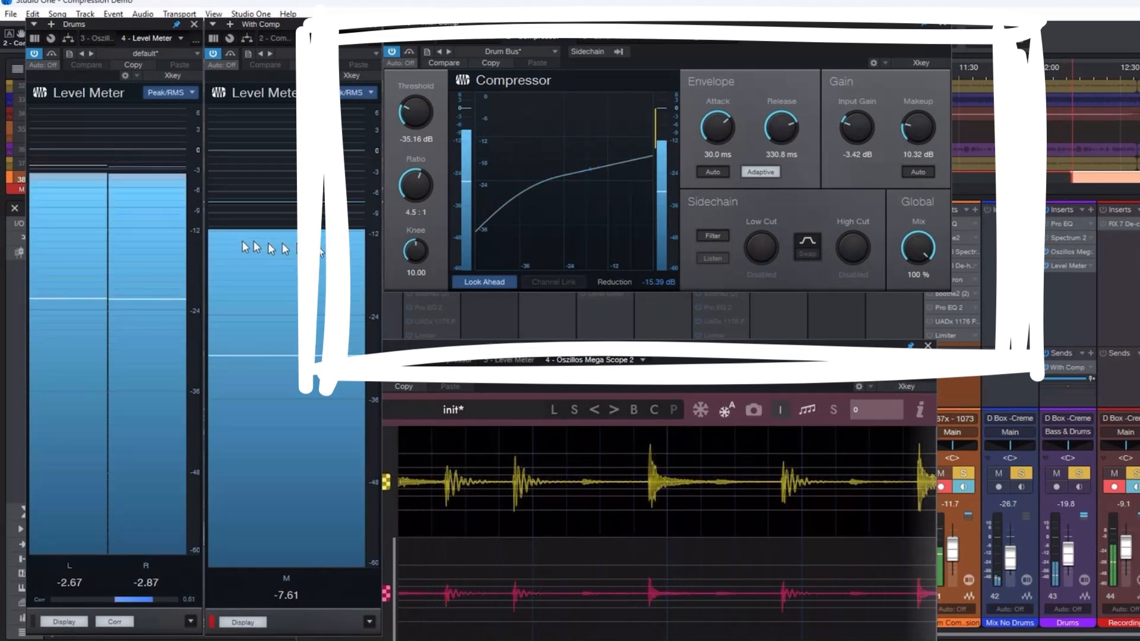
# Raise the makeup gain to 14.16 dB and compare the drums with the compressor bypassed and active, leaving it active.
pyautogui.moveTo(919, 128); pyautogui.dragTo(920, 110)
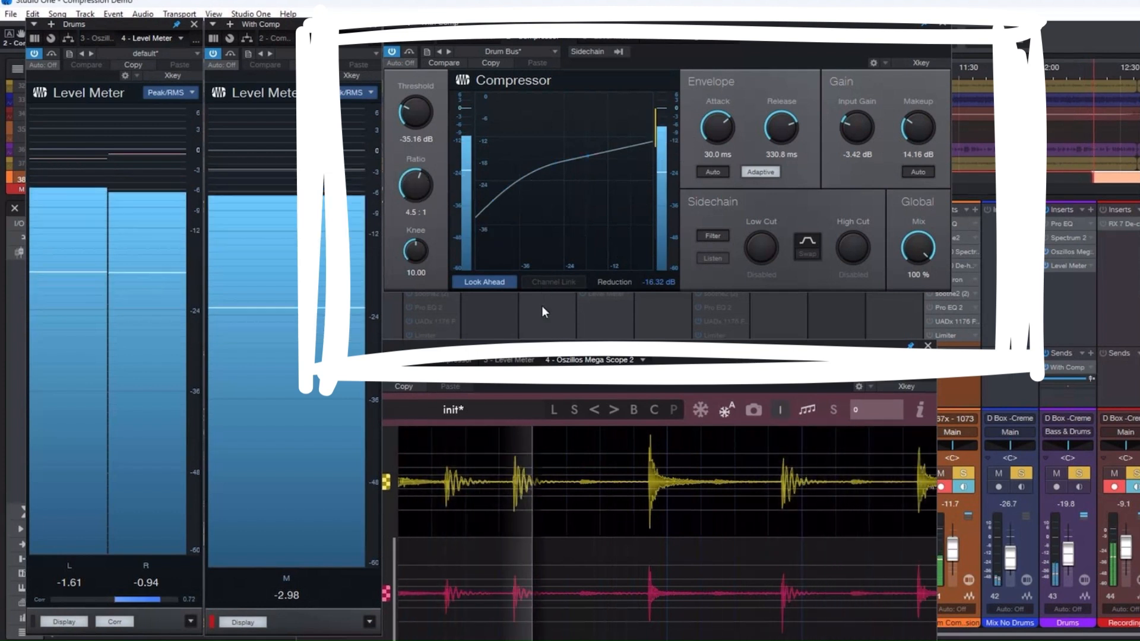
pyautogui.click(393, 51)
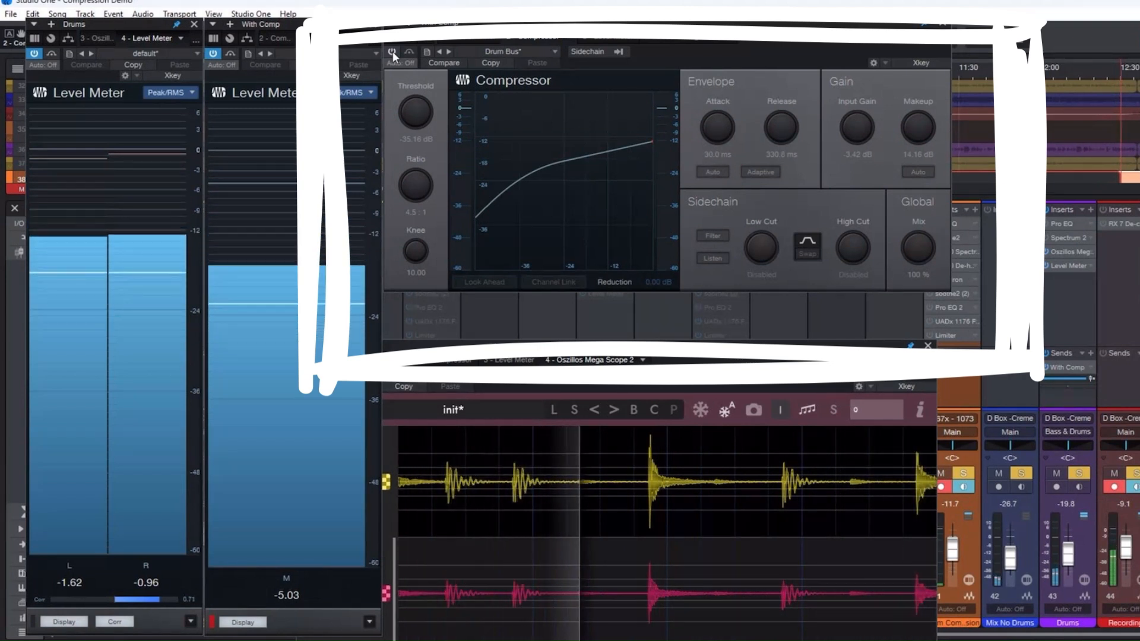
pyautogui.click(393, 51)
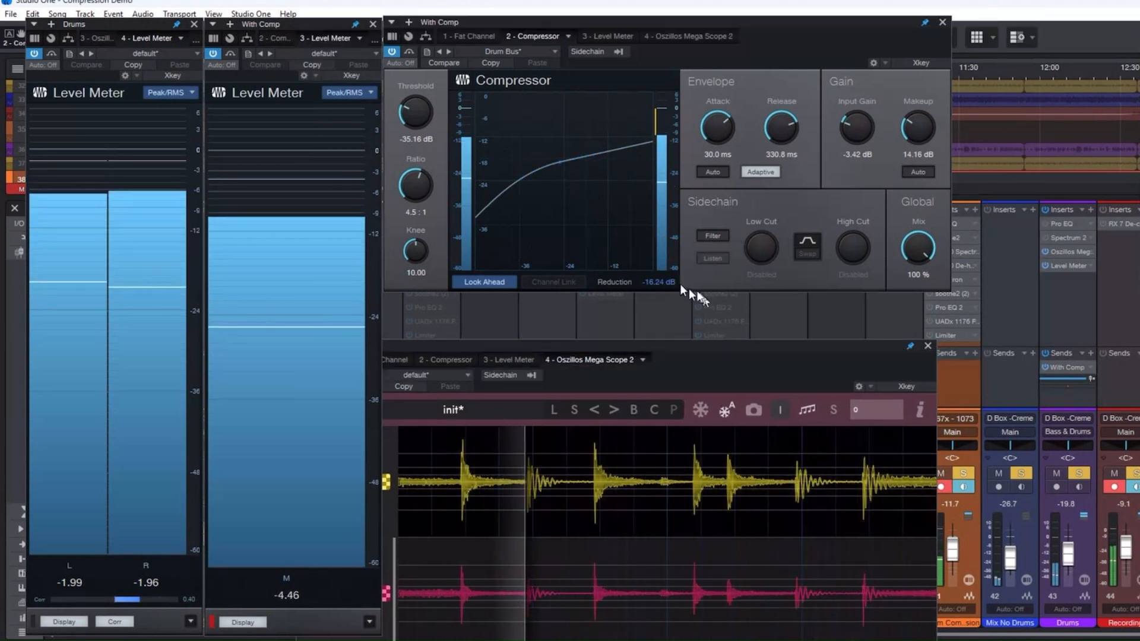
# Enable the Compressor's internal sidechain filter and sweep its low cut up to 16.00 kHz, finishing with the low cut off.
pyautogui.click(713, 236)
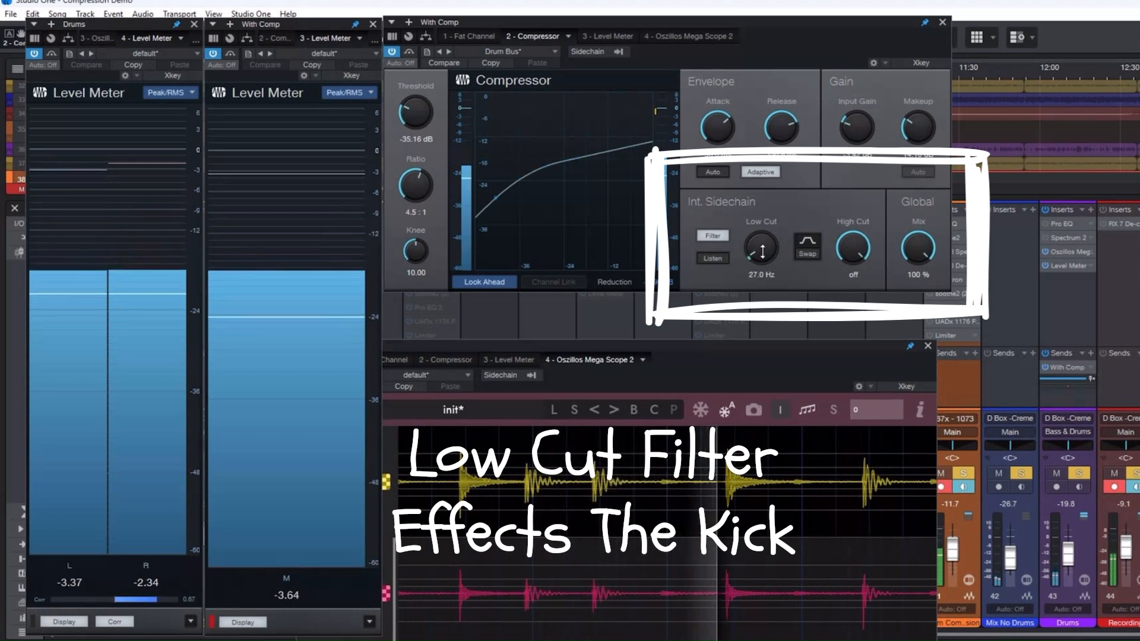
pyautogui.moveTo(762, 249); pyautogui.dragTo(762, 246)
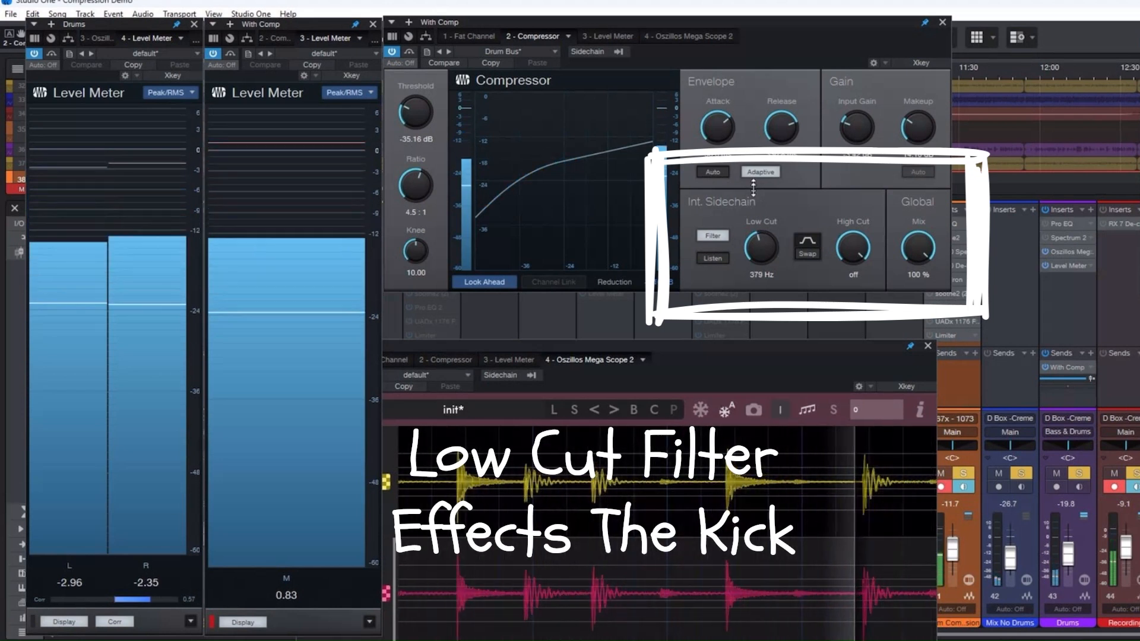
pyautogui.moveTo(753, 187); pyautogui.dragTo(752, 233)
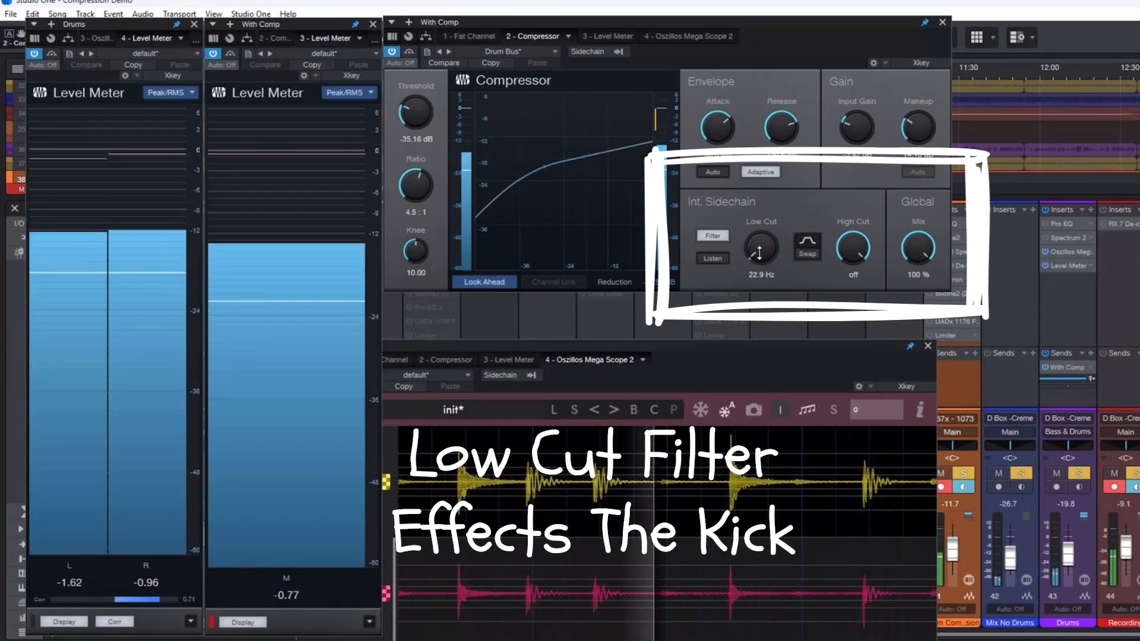
pyautogui.moveTo(759, 253); pyautogui.dragTo(759, 252)
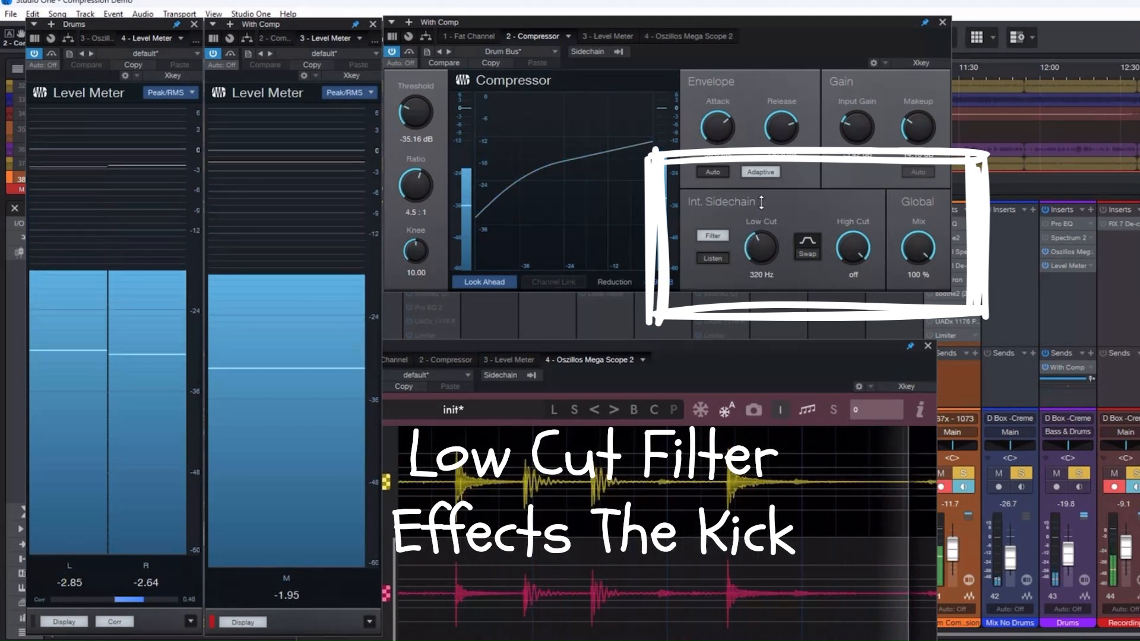
pyautogui.moveTo(760, 203); pyautogui.dragTo(760, 197)
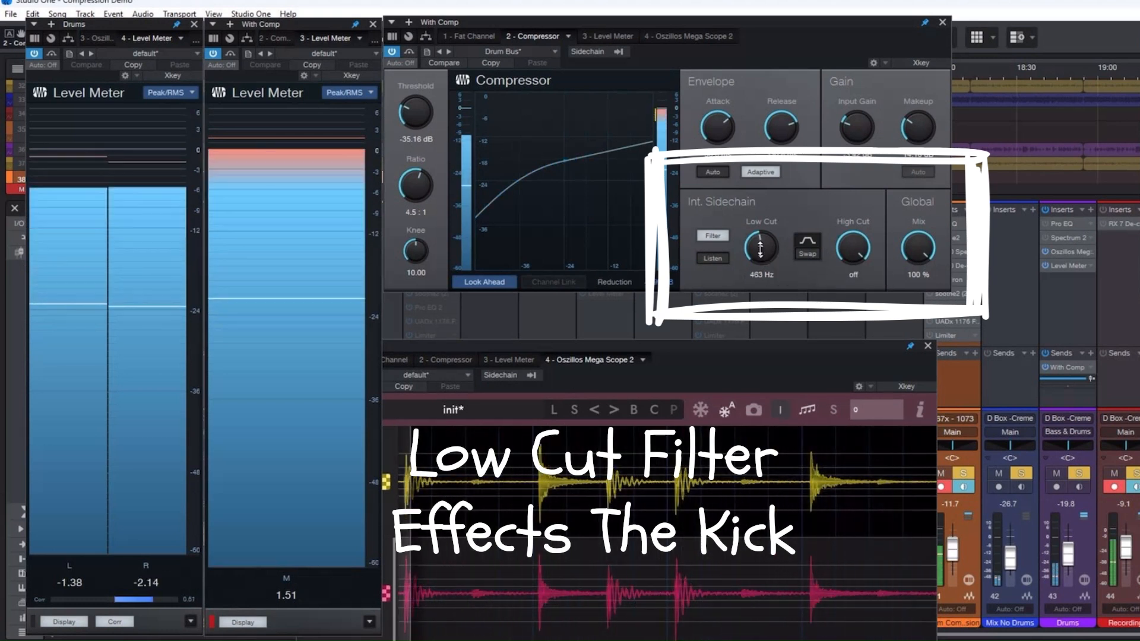
pyautogui.moveTo(758, 232); pyautogui.dragTo(775, 180)
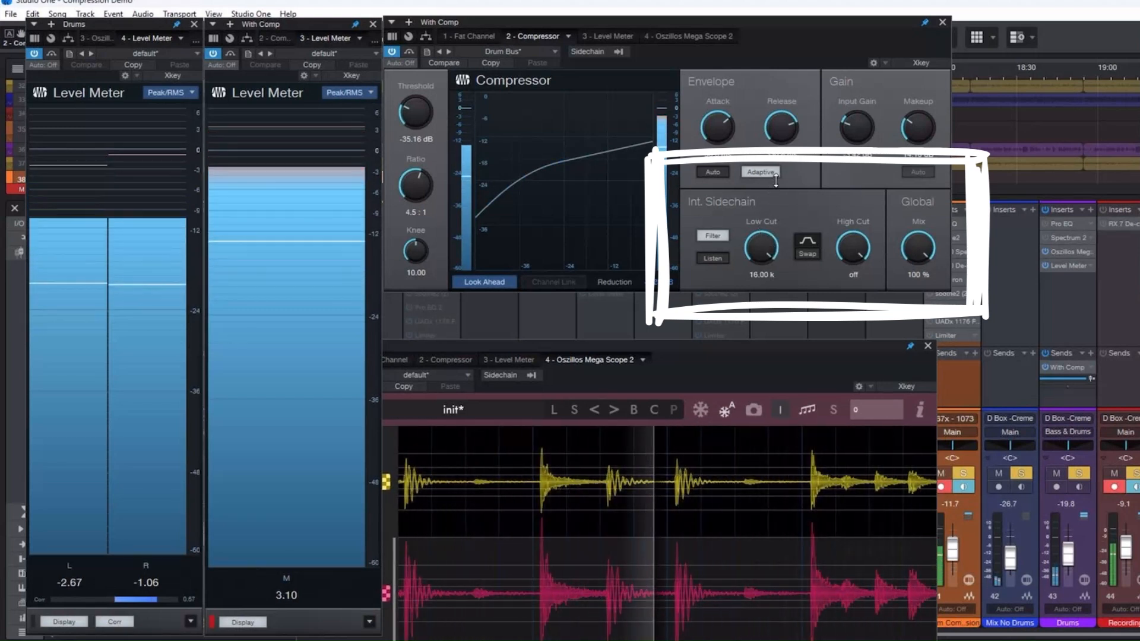
pyautogui.moveTo(775, 188); pyautogui.dragTo(764, 254)
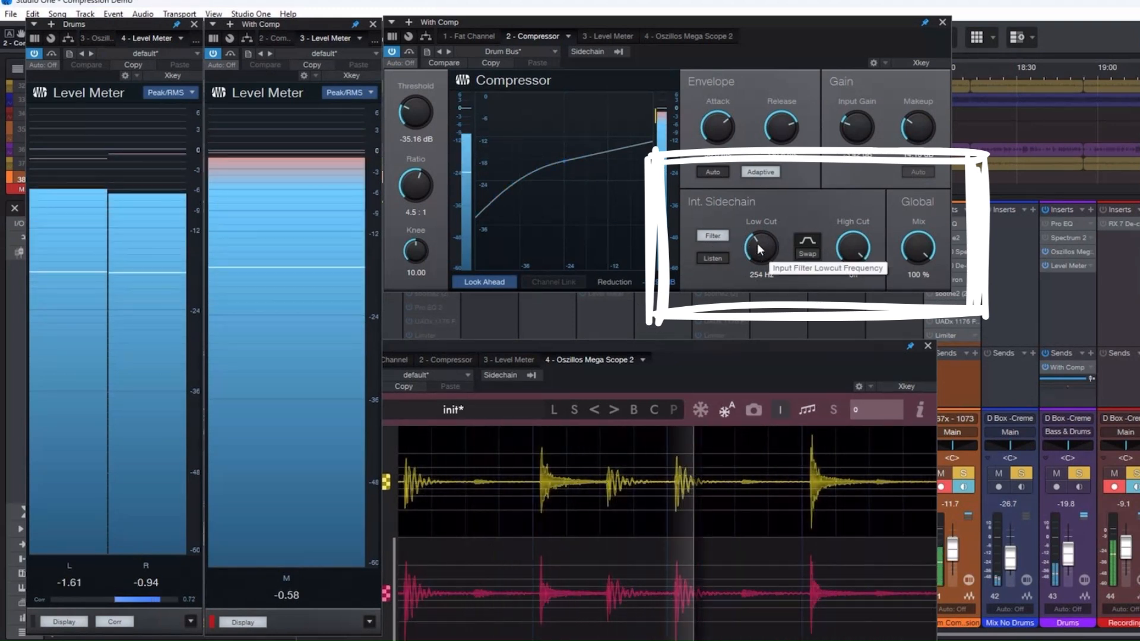
pyautogui.moveTo(756, 244); pyautogui.dragTo(745, 301)
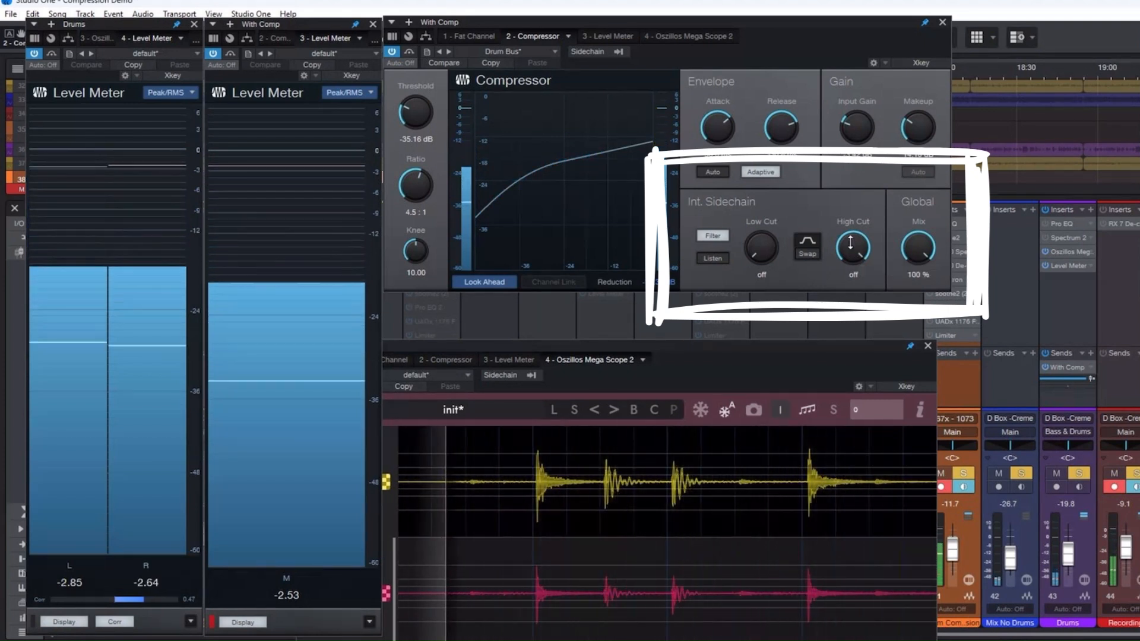
# Sweep the sidechain filter's high cut between off and 159 Hz on the drums, finishing at 366 Hz.
pyautogui.scroll(-2, 850, 245)
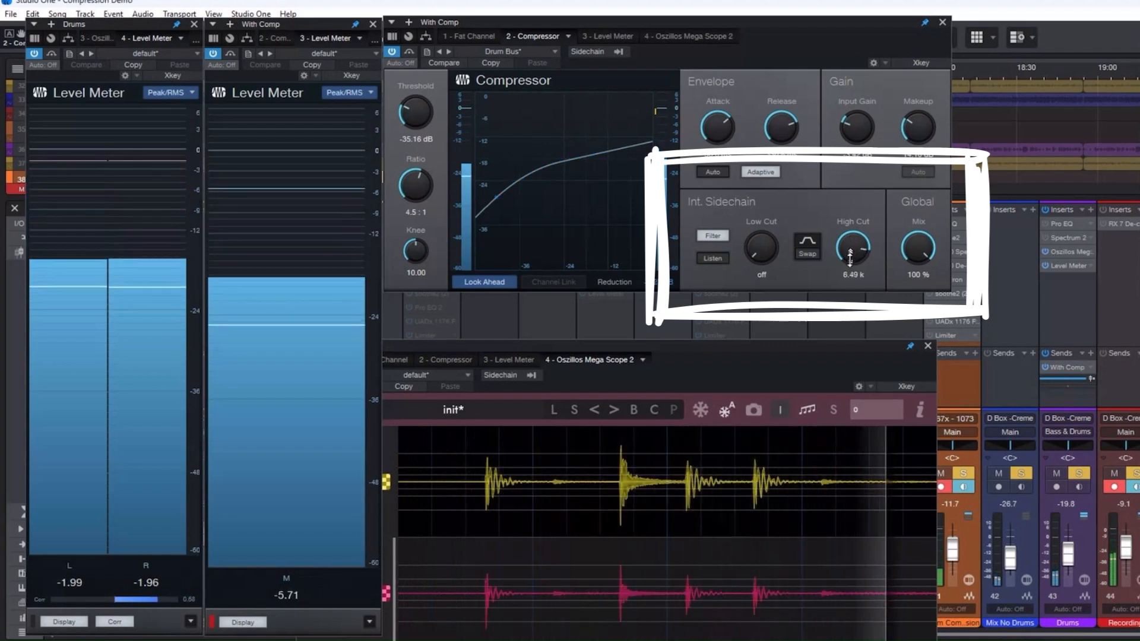
pyautogui.moveTo(850, 257); pyautogui.dragTo(847, 332)
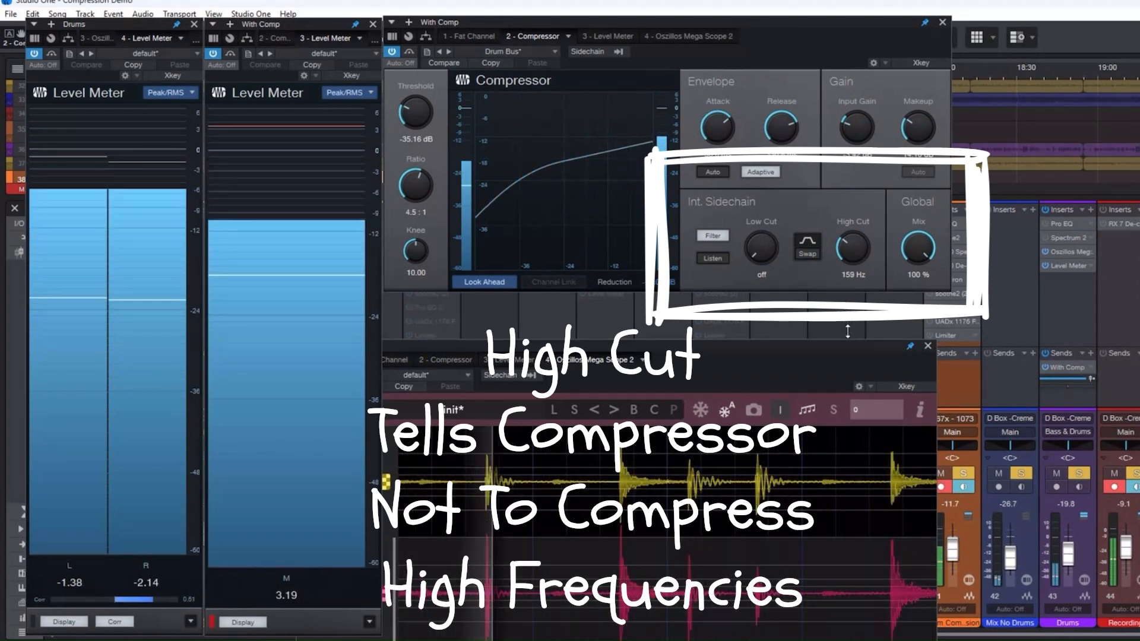
pyautogui.moveTo(848, 331); pyautogui.dragTo(851, 291)
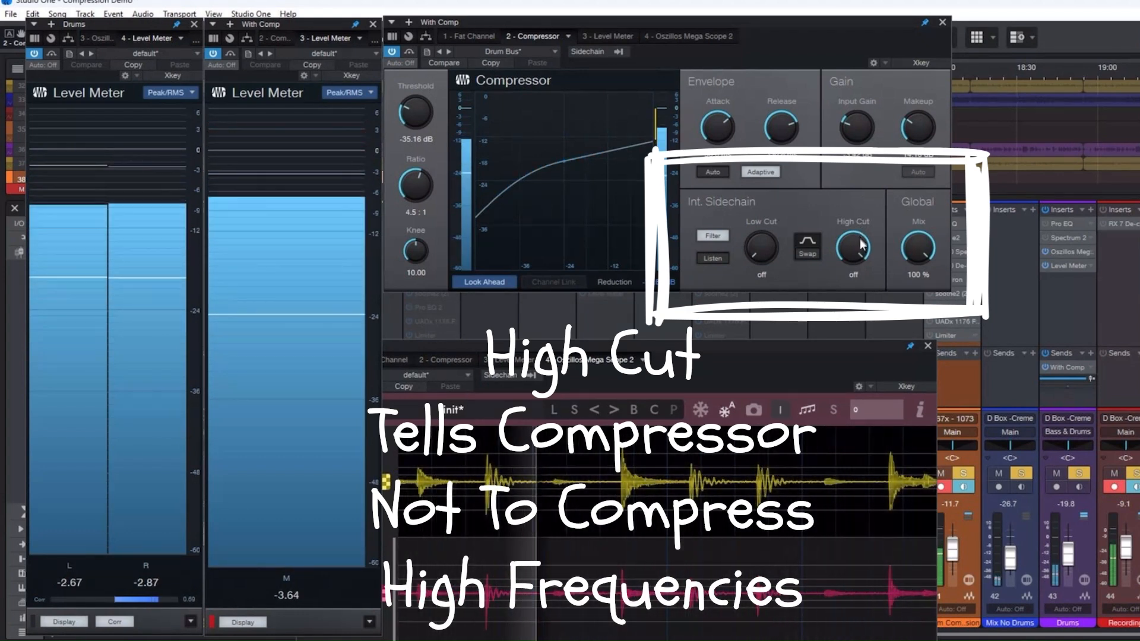
pyautogui.moveTo(854, 250); pyautogui.dragTo(856, 258)
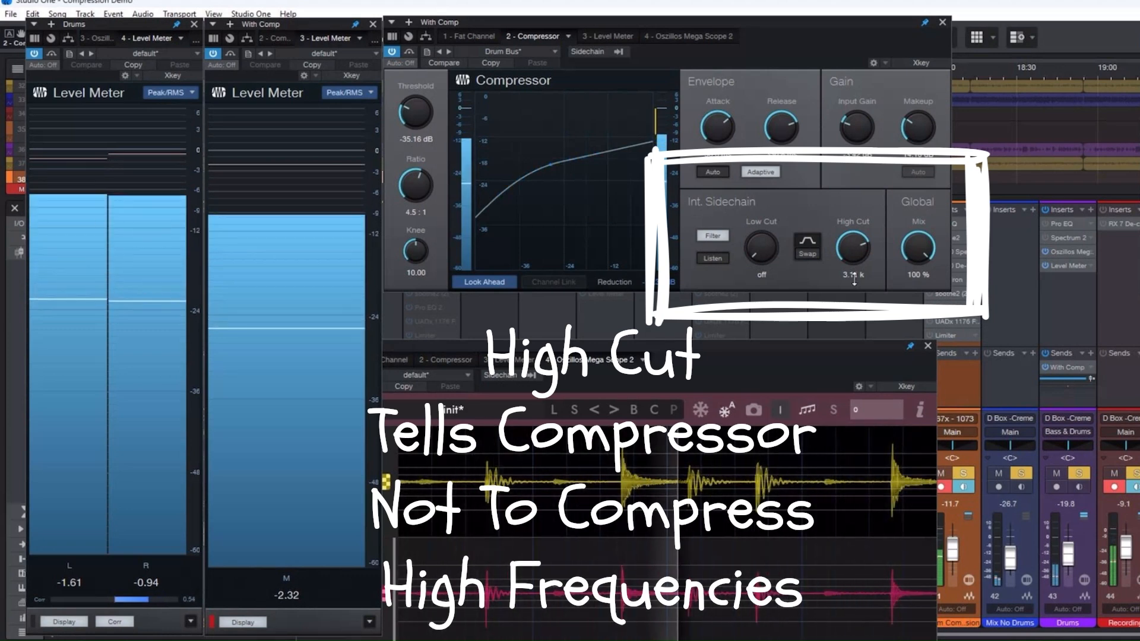
pyautogui.moveTo(854, 279)
pyautogui.mouseDown()
pyautogui.moveTo(856, 256)
pyautogui.moveTo(855, 293)
pyautogui.mouseUp()
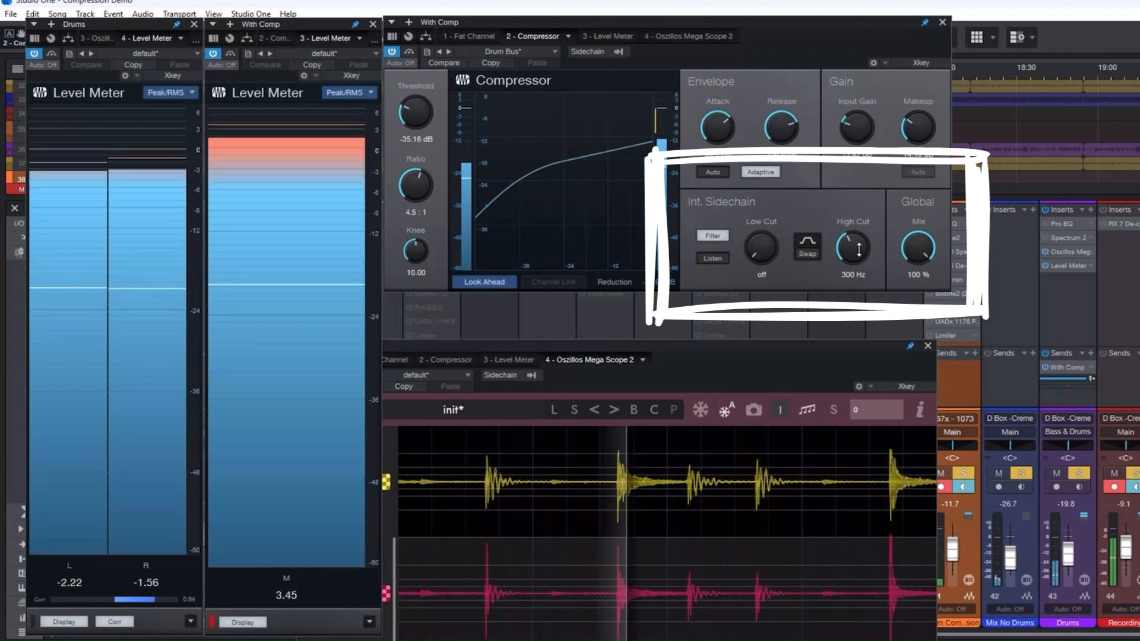
pyautogui.moveTo(859, 250); pyautogui.dragTo(858, 245)
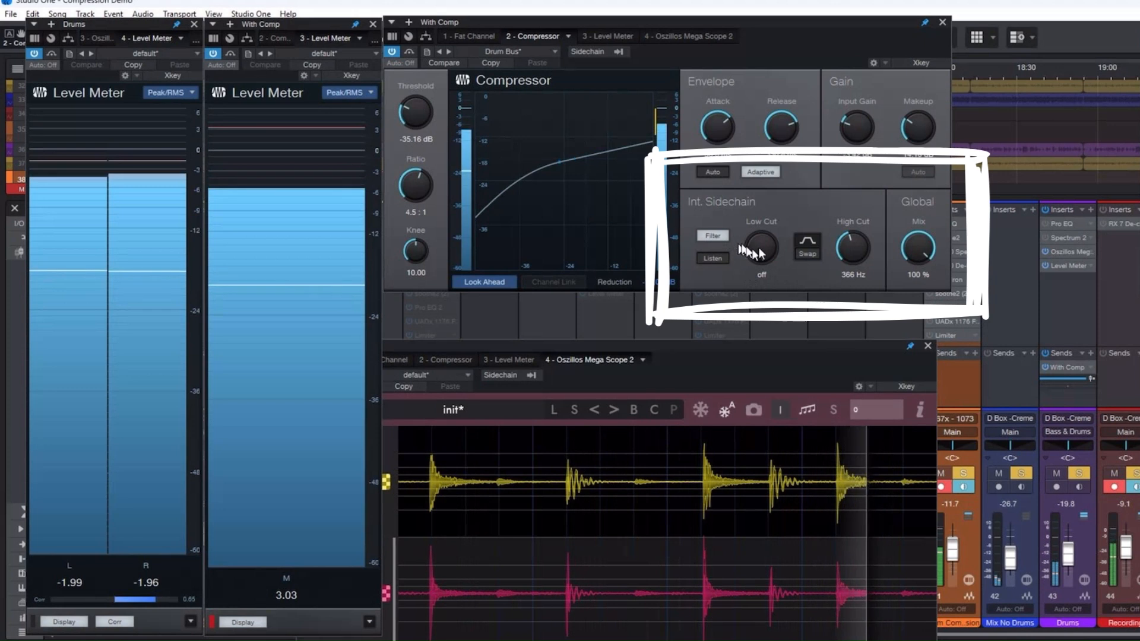
# Set the sidechain filter's low cut to 188 Hz and reduce the makeup gain to 9.84 dB.
pyautogui.moveTo(758, 246); pyautogui.dragTo(755, 186)
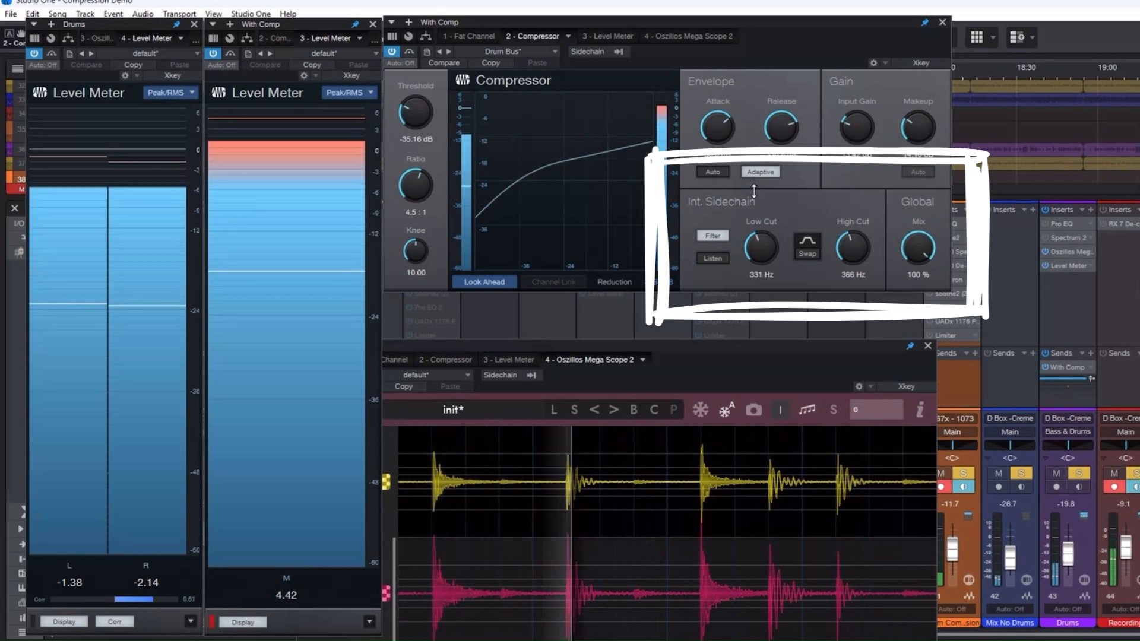
pyautogui.moveTo(753, 195); pyautogui.dragTo(754, 200)
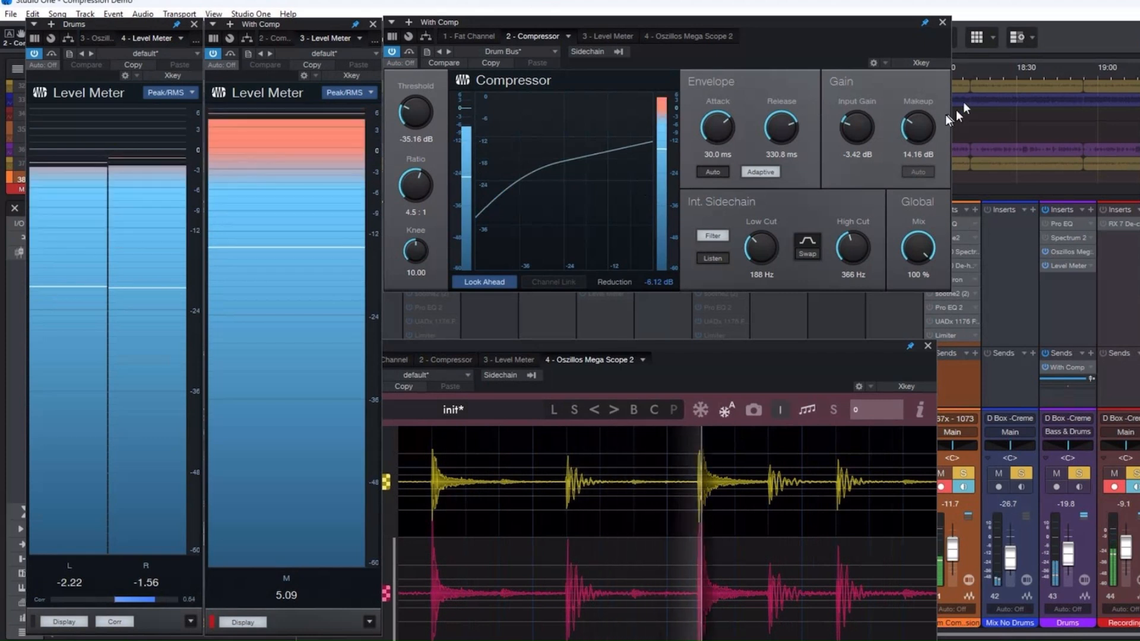
pyautogui.moveTo(912, 124); pyautogui.dragTo(911, 134)
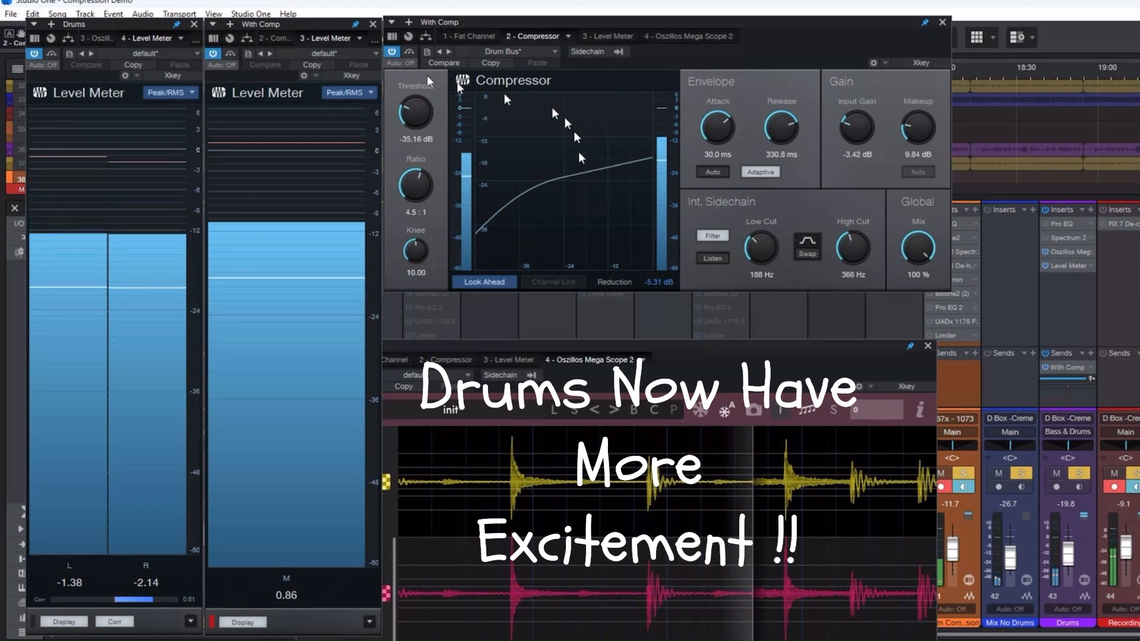
# Raise the Mix No Drums fader to -16.3 and compare the drums in the mix with the compressor active and bypassed, leaving it bypassed.
pyautogui.moveTo(1009, 558); pyautogui.dragTo(1012, 554)
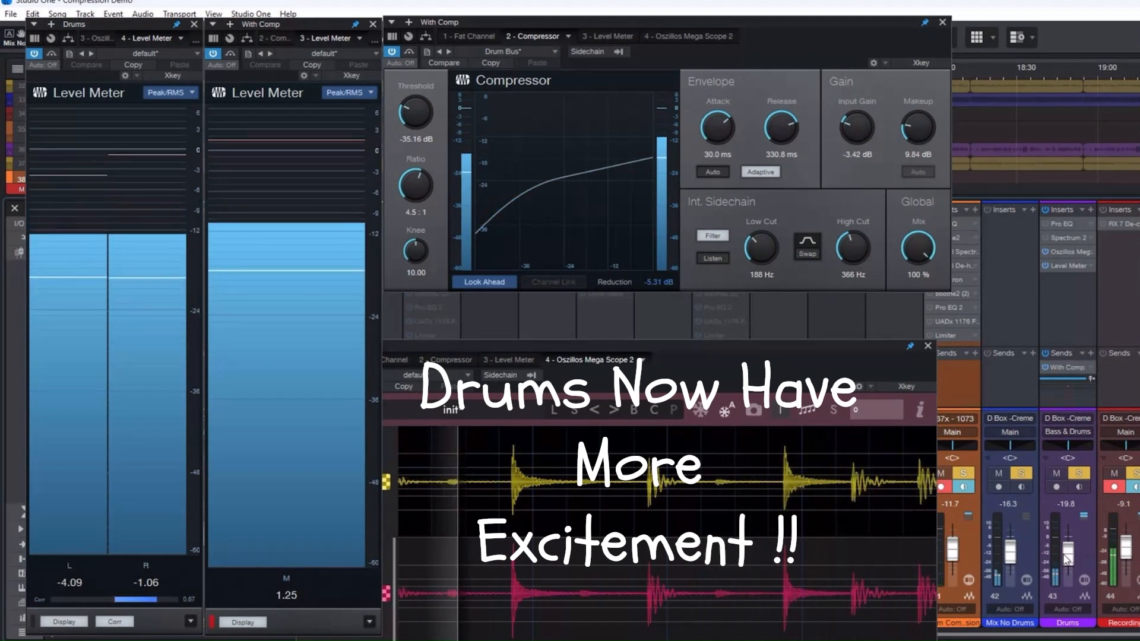
pyautogui.click(390, 52)
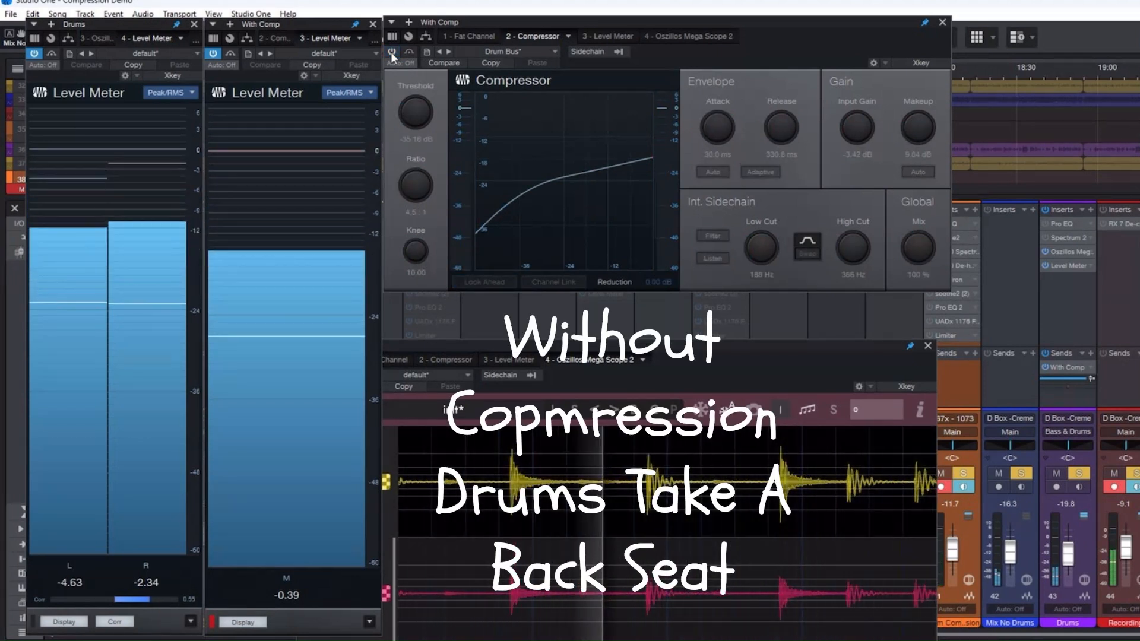
pyautogui.click(390, 52)
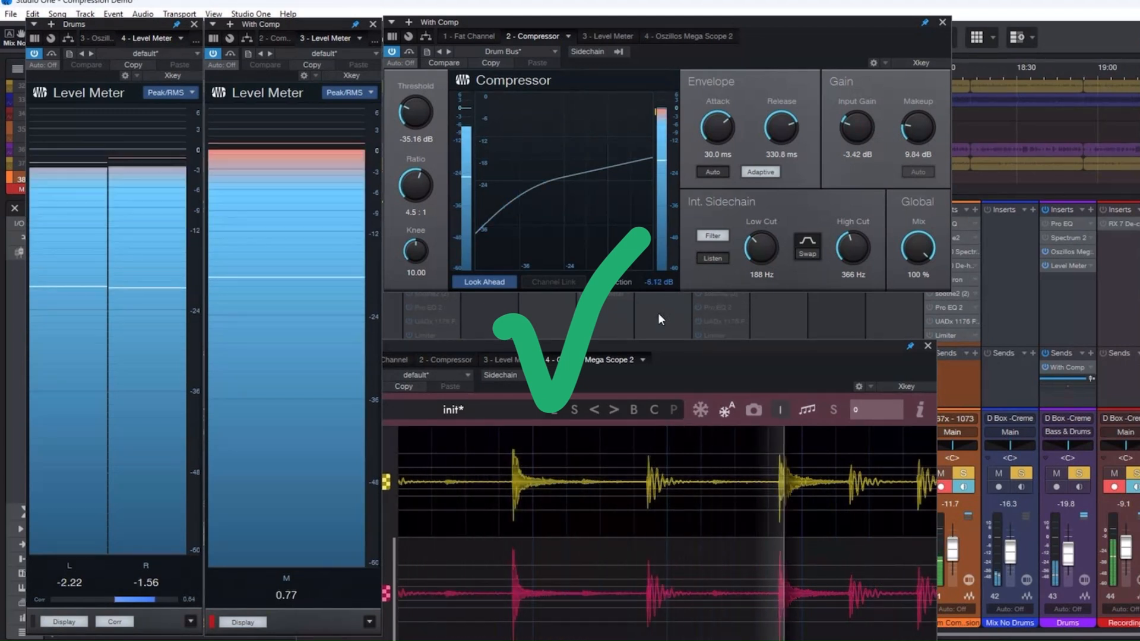
pyautogui.click(390, 52)
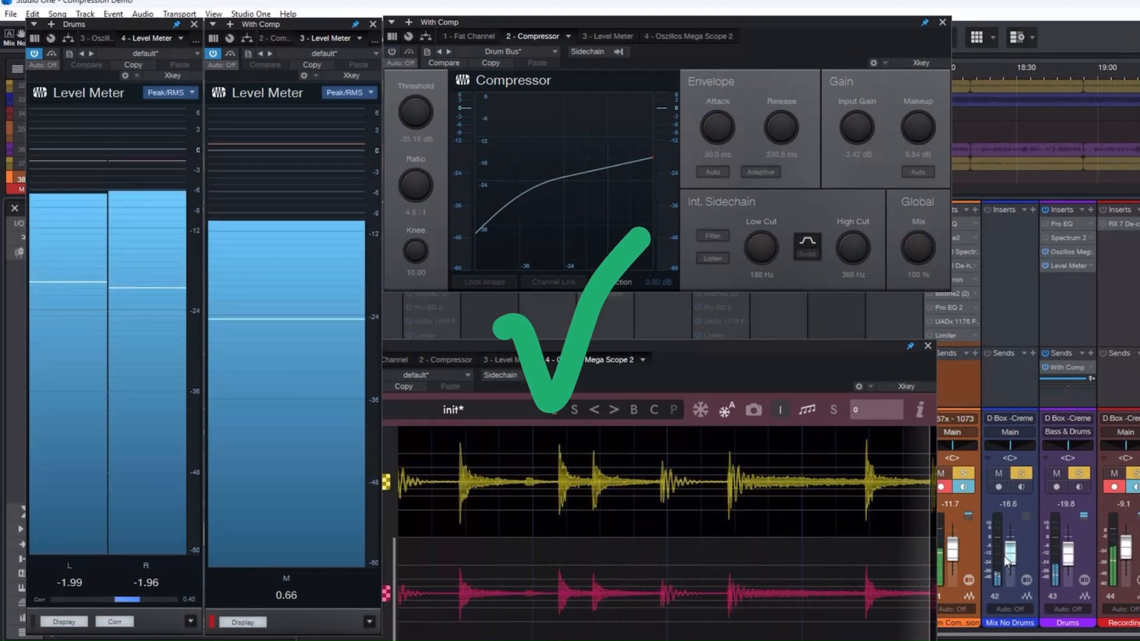
# Lower the Mix No Drums fader to -36.0 and the Drums fader to -34.8.
pyautogui.moveTo(1007, 558); pyautogui.dragTo(1008, 573)
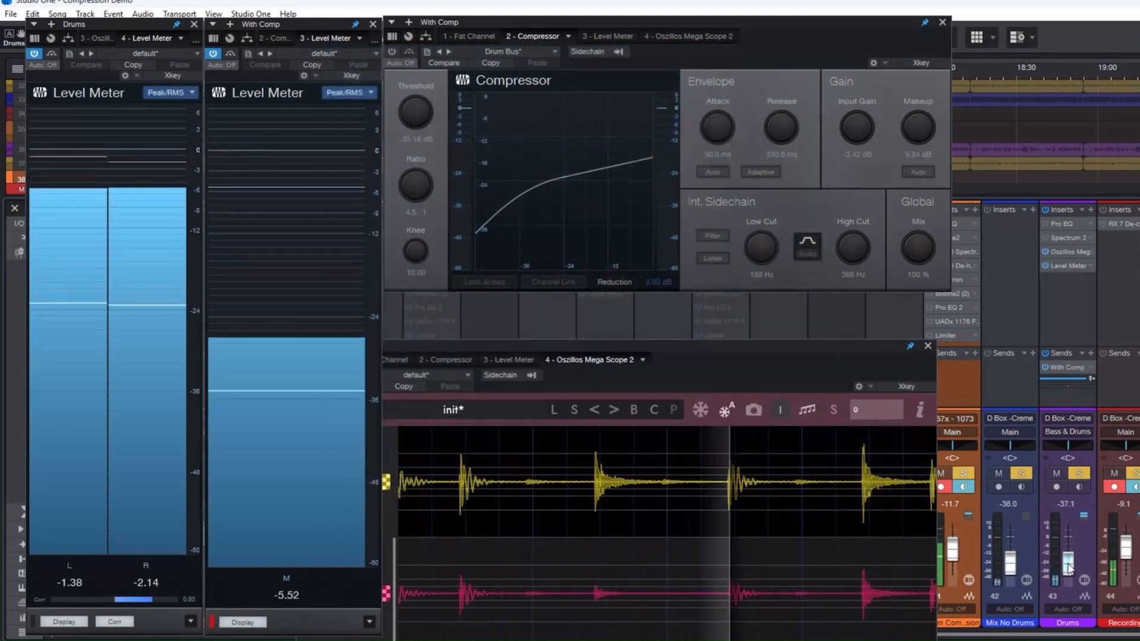
pyautogui.moveTo(1068, 552)
pyautogui.mouseDown()
pyautogui.moveTo(1068, 573)
pyautogui.moveTo(1071, 561)
pyautogui.mouseUp()
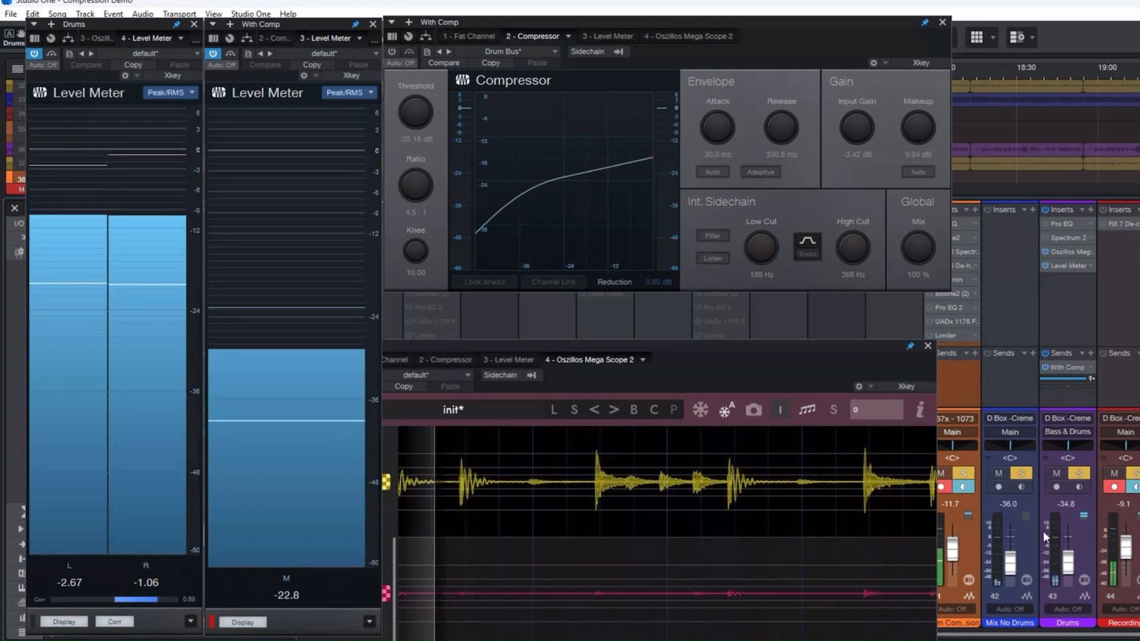